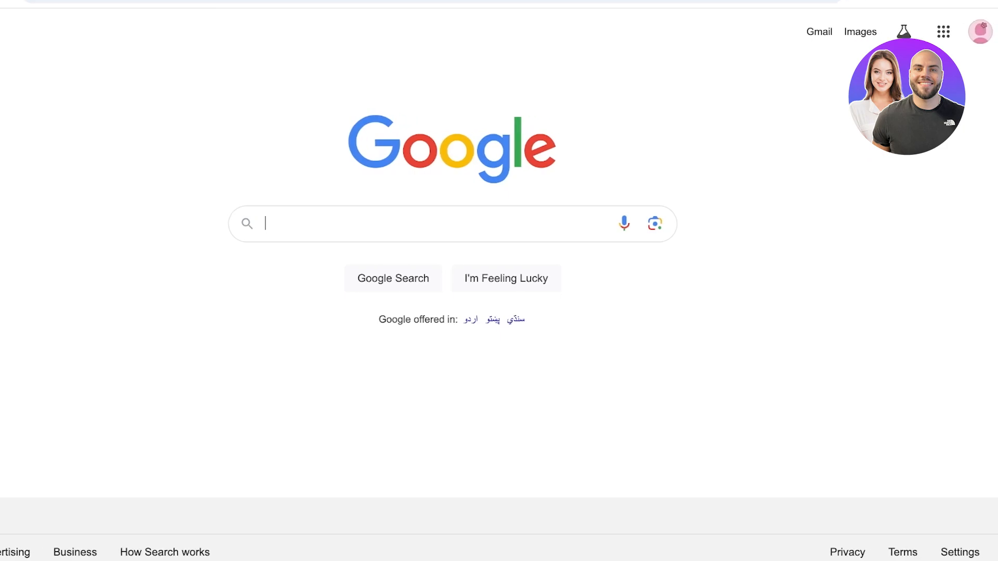
# Open Google Slides from the Google apps launcher and start a blank presentation.
pyautogui.click(943, 32)
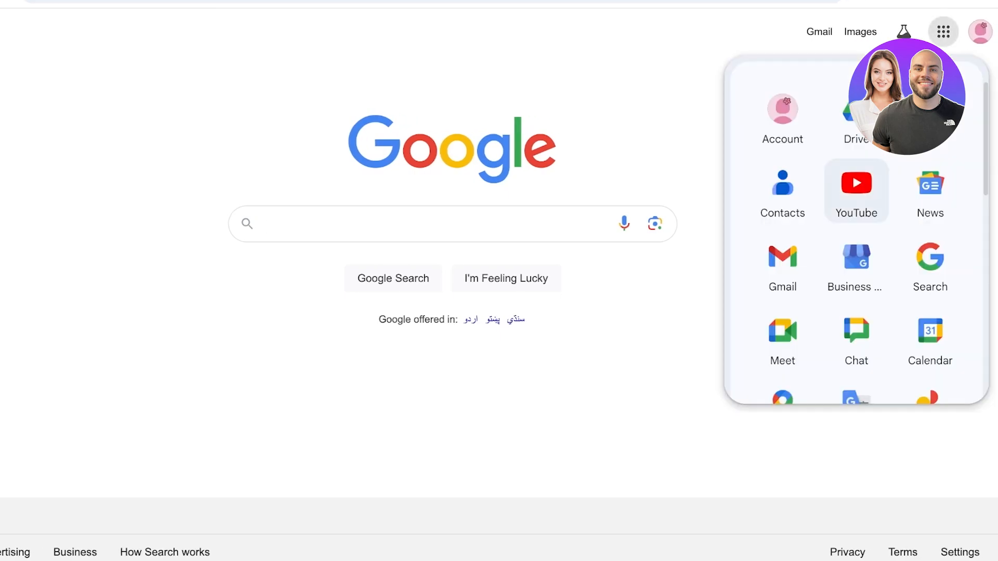
pyautogui.scroll(-10, 857, 190)
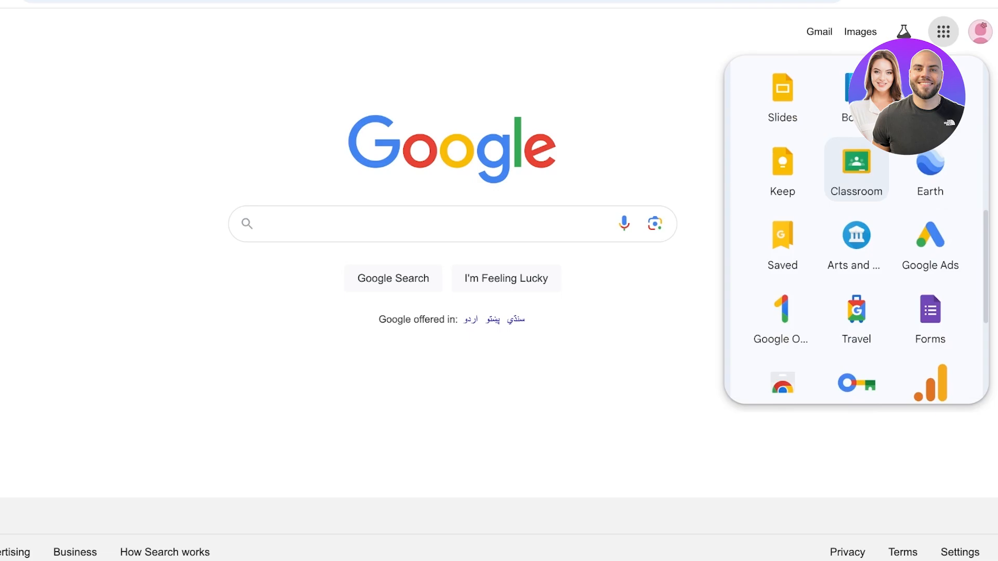
pyautogui.scroll(3, 857, 171)
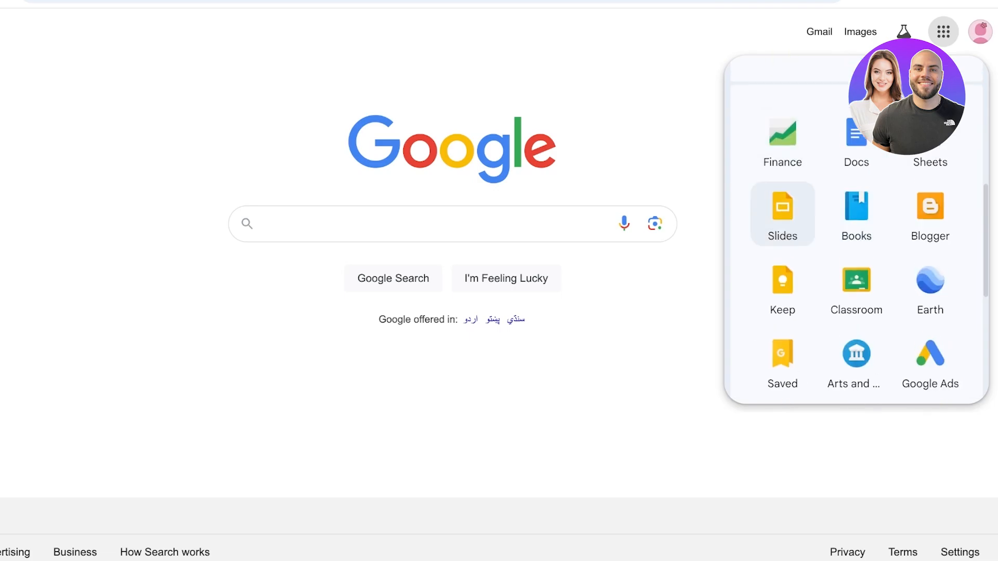
pyautogui.click(783, 213)
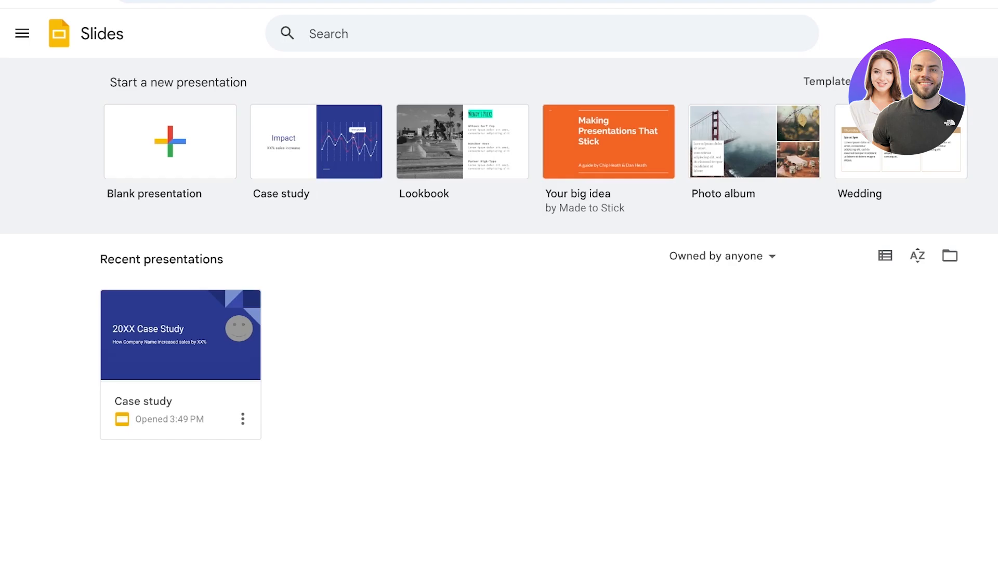
pyautogui.click(170, 142)
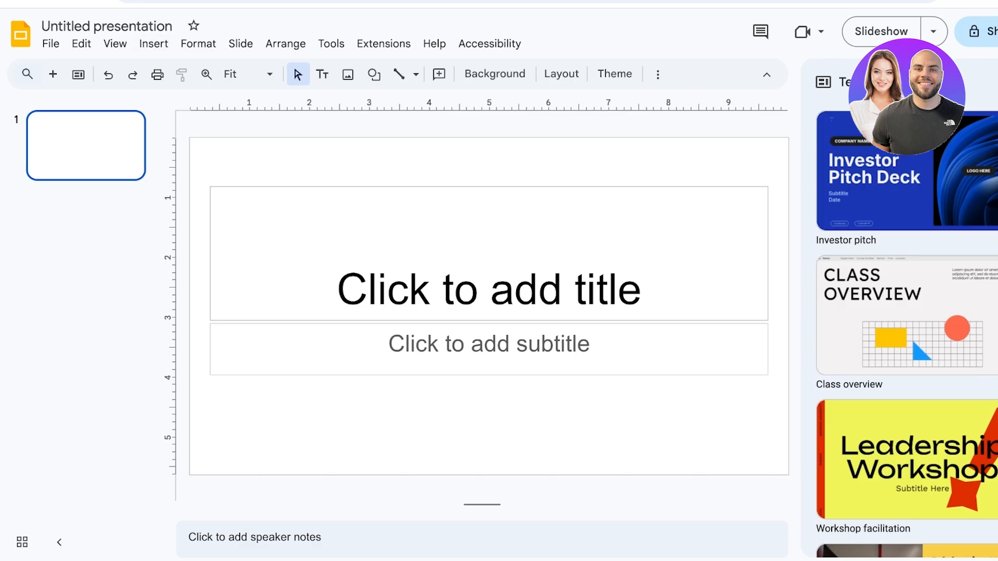
# Rename the presentation to Team Building.
pyautogui.moveTo(136, 26); pyautogui.dragTo(41, 26)
pyautogui.hotkey('ctrl', 'a')
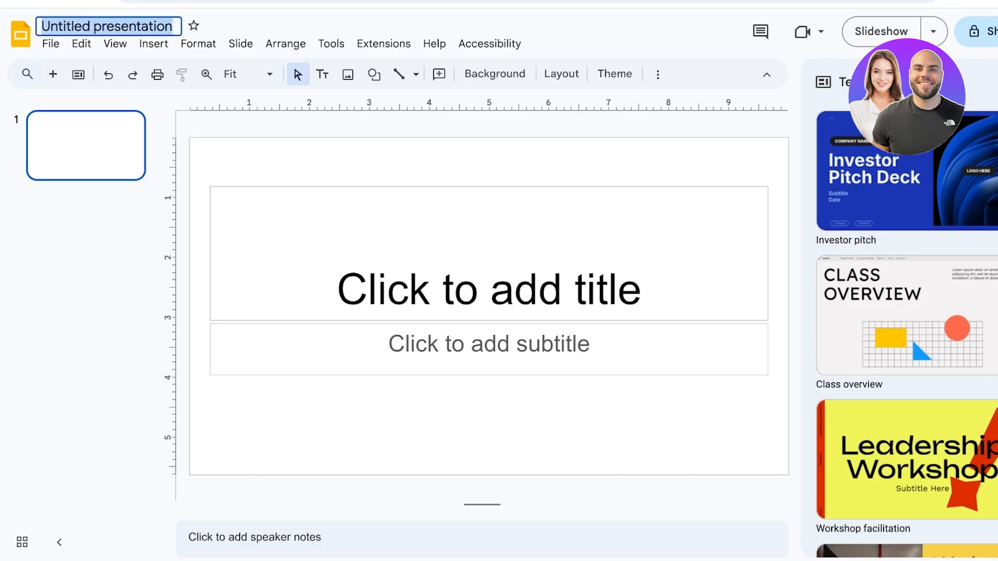
pyautogui.write('Te')
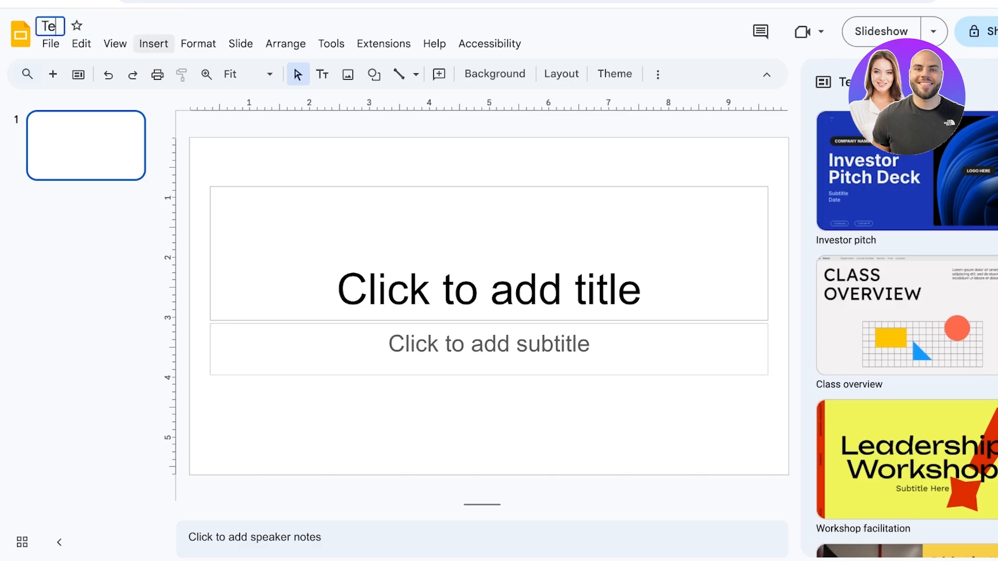
pyautogui.write('am Building')
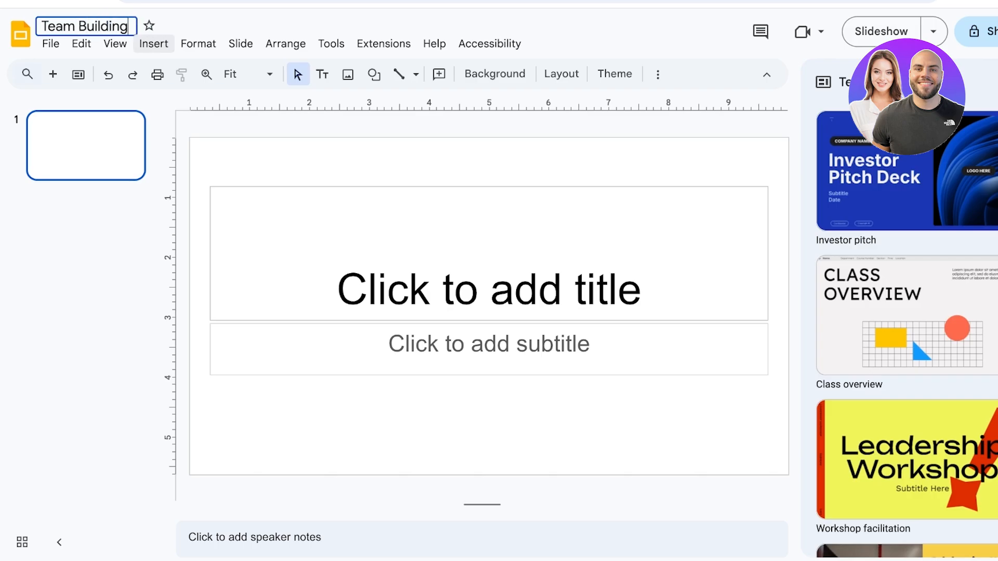
pyautogui.press('Return')
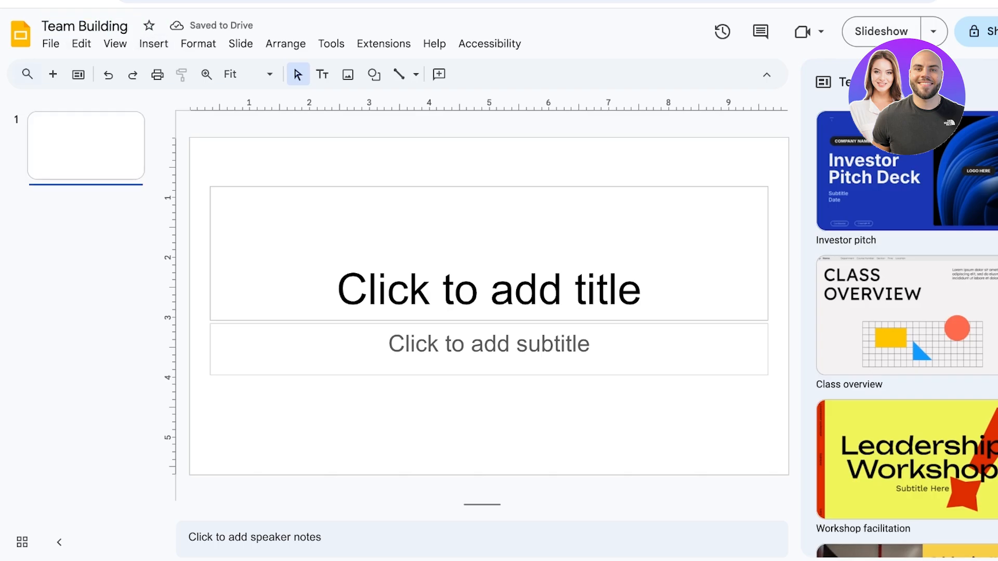
# Browse the templates panel and preview the Lesson, colorful template's slides.
pyautogui.click(489, 254)
pyautogui.scroll(-20, 900, 311)
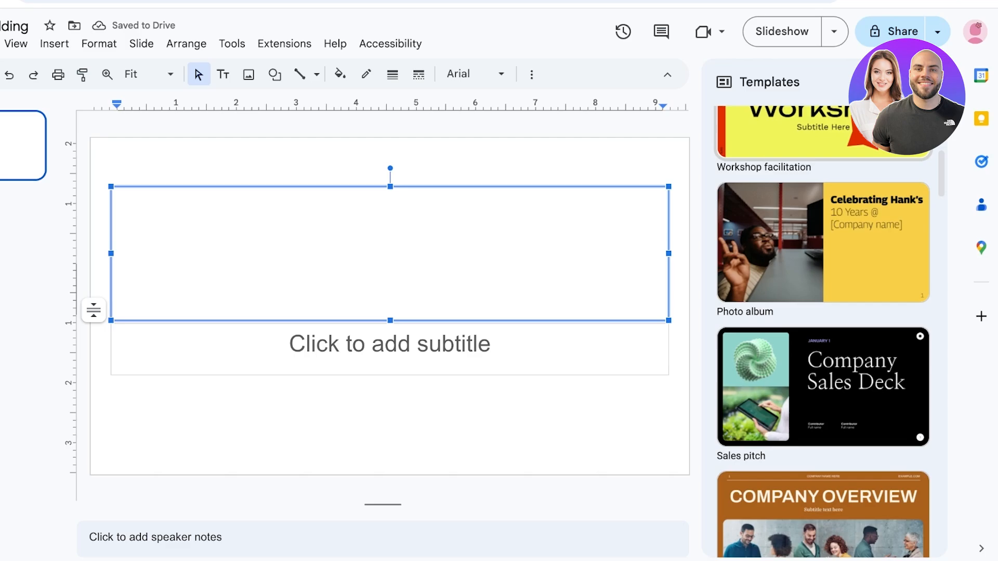
pyautogui.scroll(-20, 824, 332)
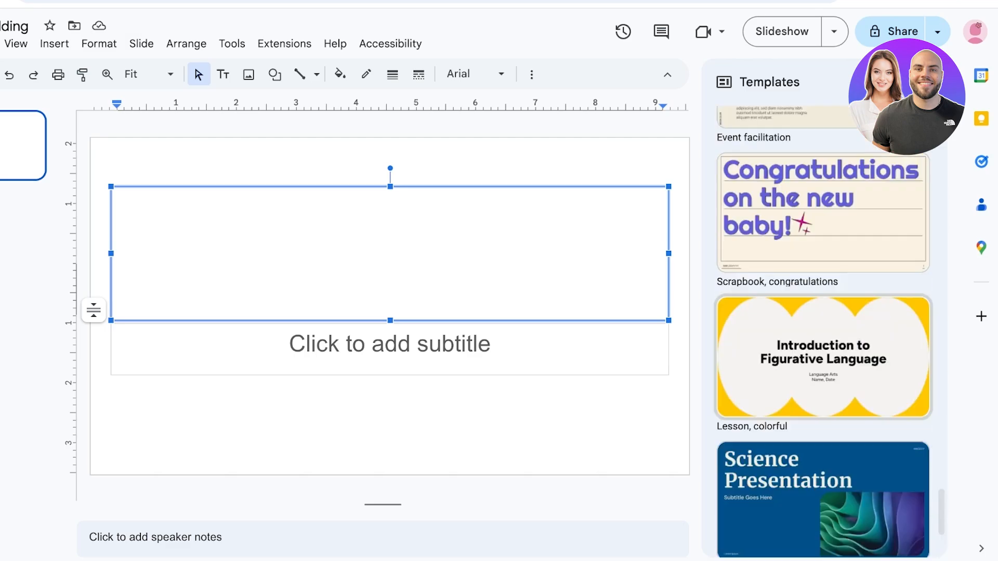
pyautogui.scroll(-15, 824, 333)
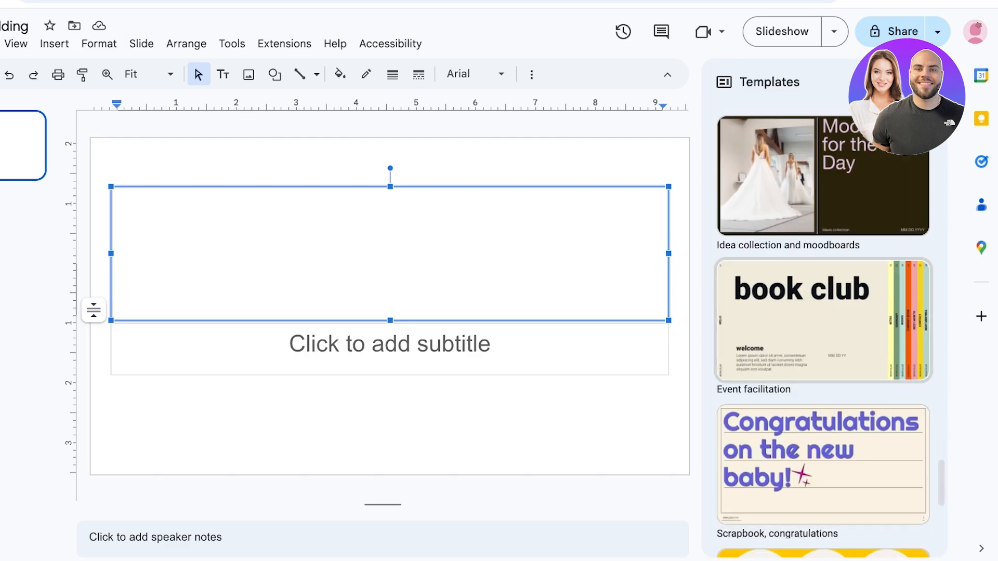
pyautogui.click(823, 208)
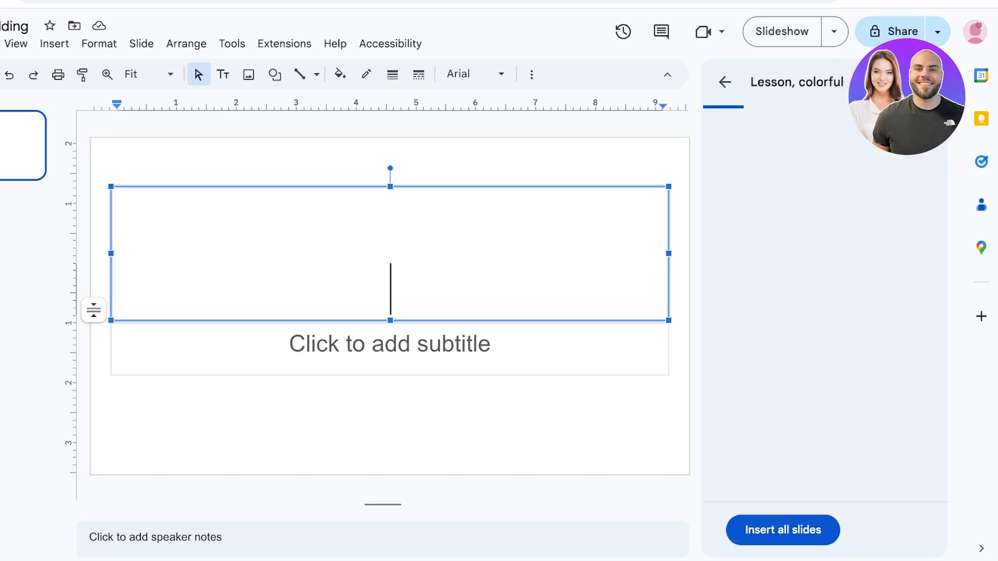
pyautogui.scroll(-9, 824, 304)
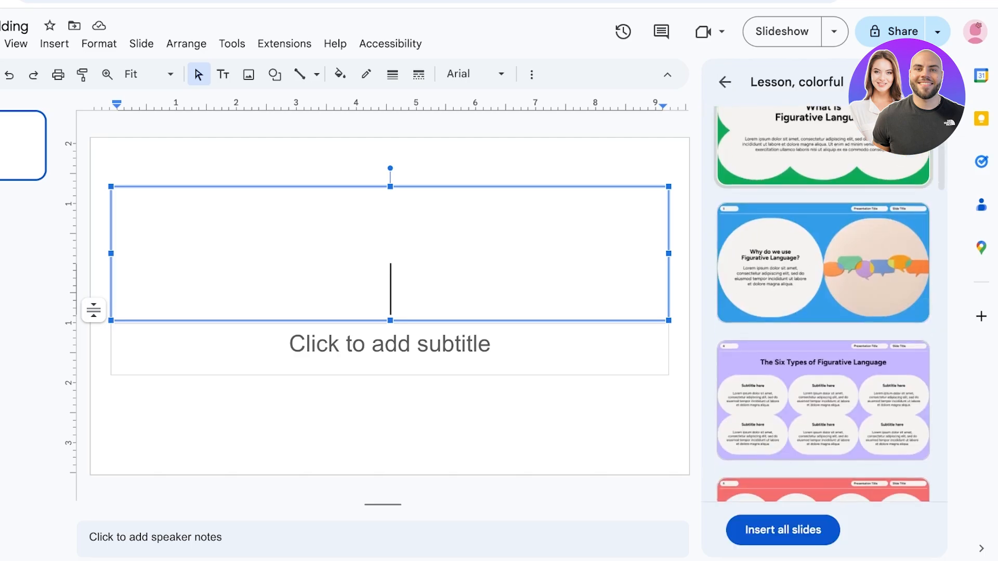
pyautogui.scroll(-3, 824, 304)
pyautogui.scroll(12, 824, 304)
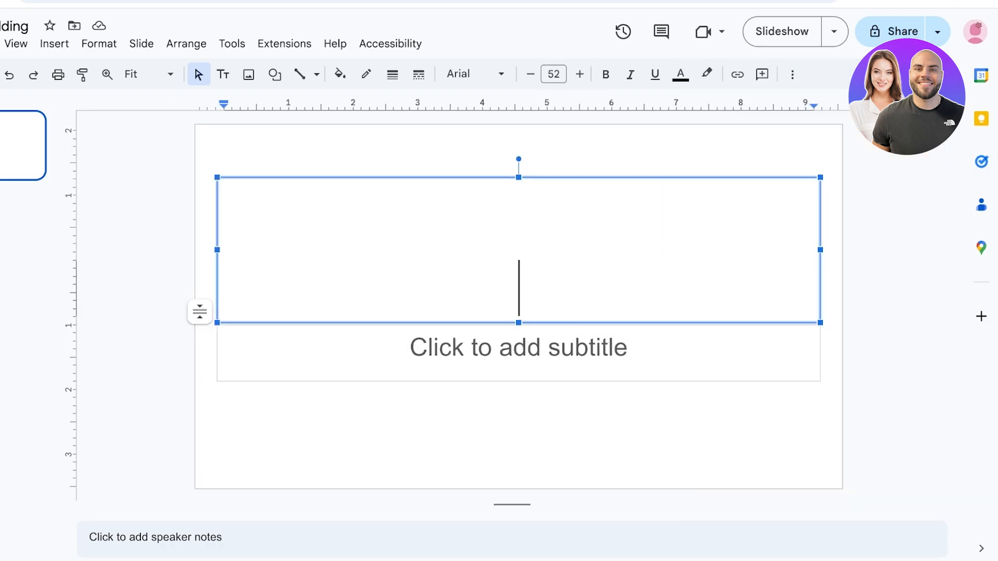
pyautogui.press('Escape')
pyautogui.press('Escape')
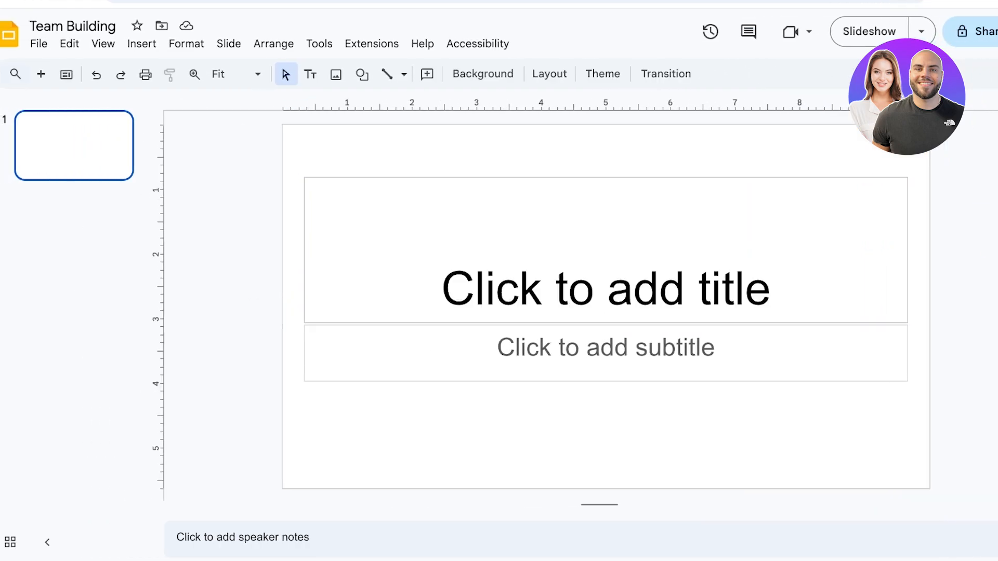
# Add a second slide to the presentation.
pyautogui.click(518, 250)
pyautogui.click(518, 347)
pyautogui.click(606, 288)
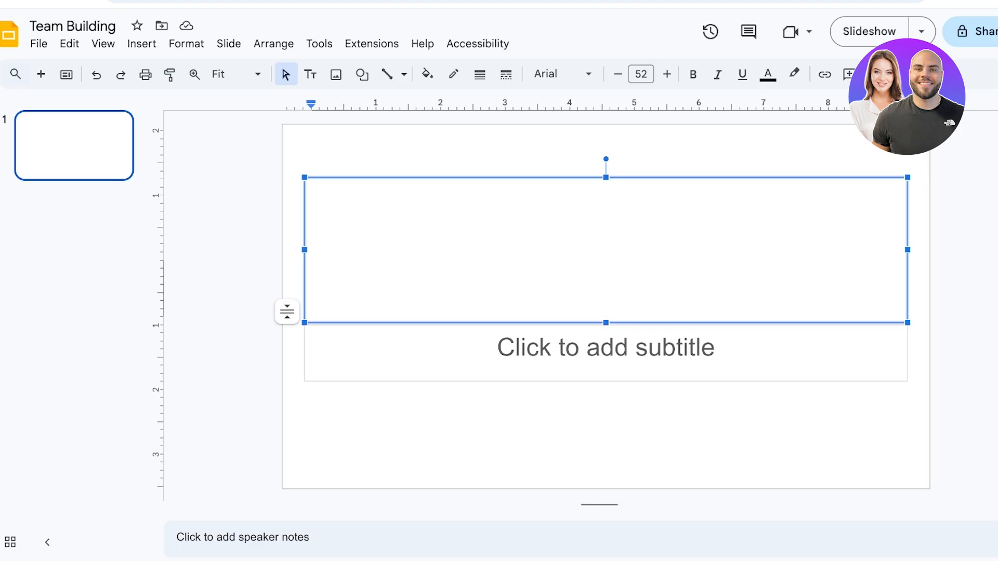
pyautogui.click(66, 75)
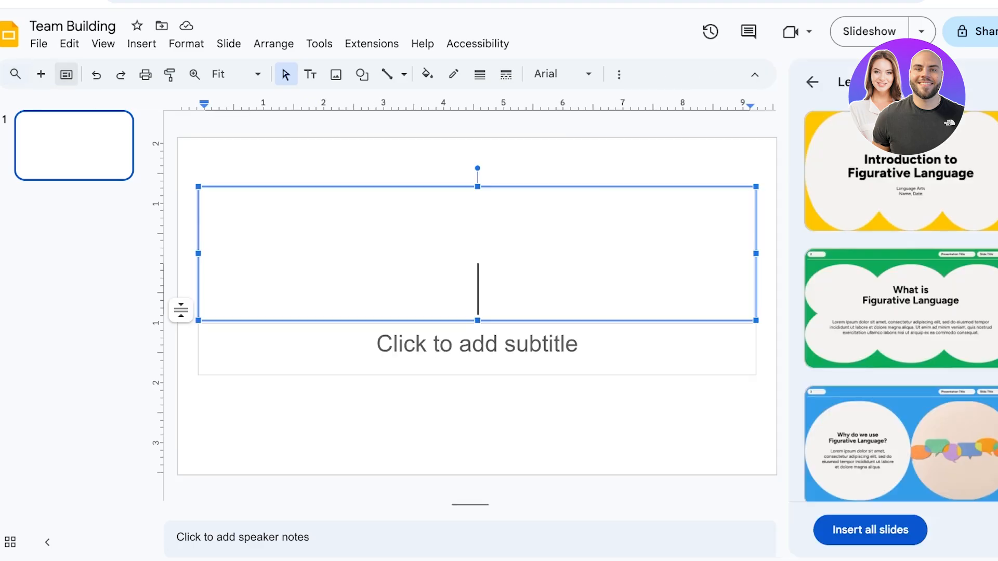
pyautogui.click(41, 75)
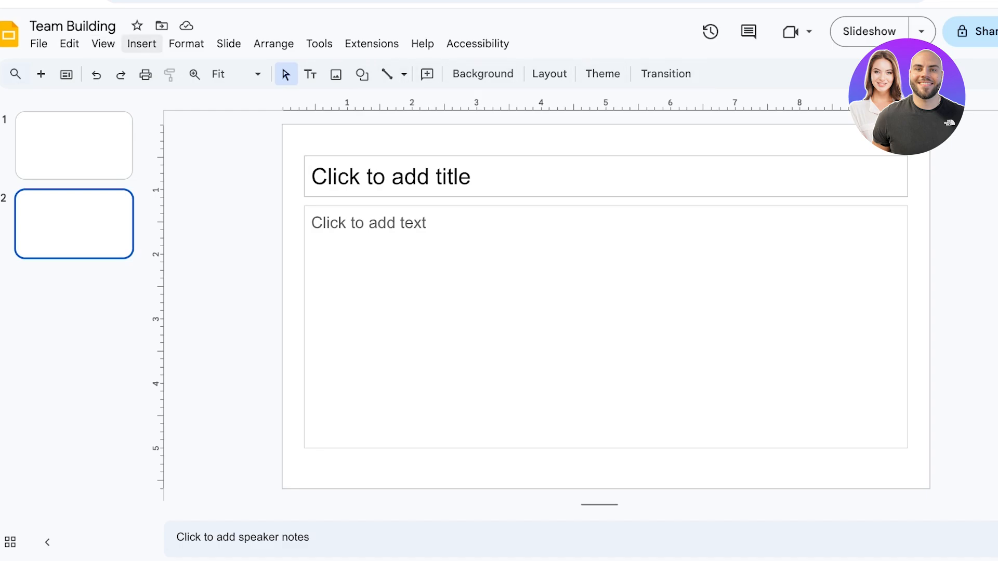
# Set the first slide's background colour to a light orange shade.
pyautogui.click(142, 43)
pyautogui.moveTo(172, 145)
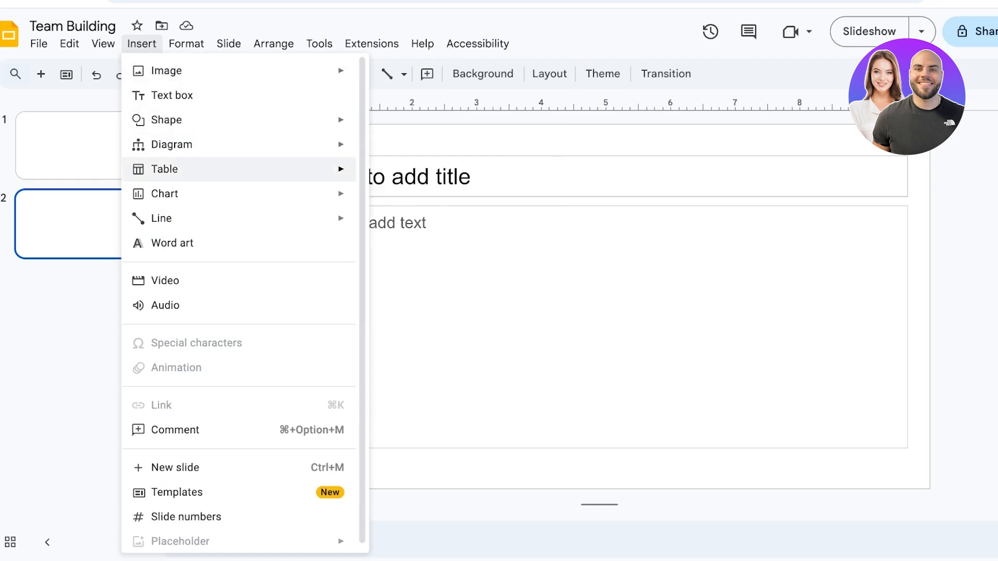
pyautogui.click(74, 107)
pyautogui.click(74, 146)
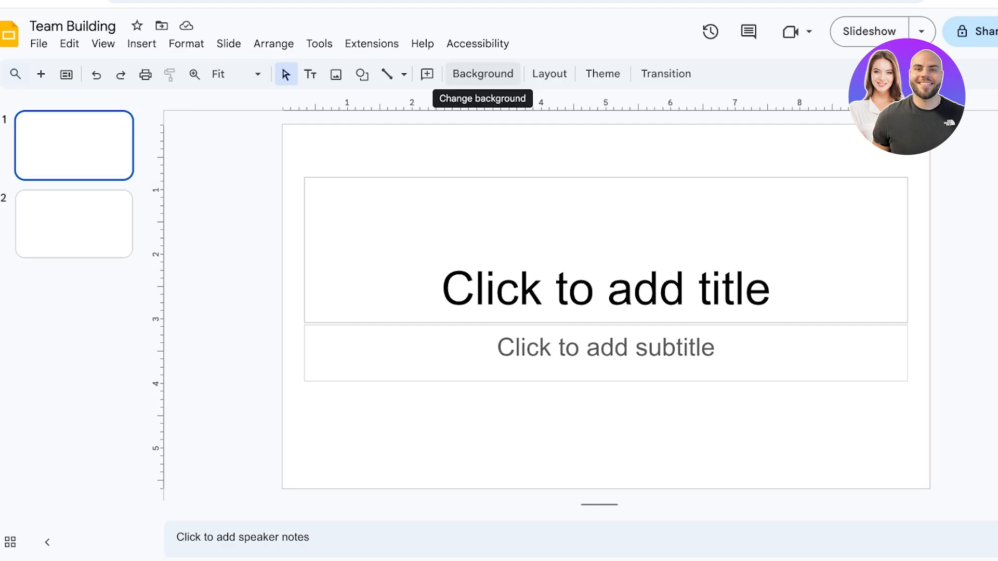
pyautogui.click(483, 74)
pyautogui.click(637, 245)
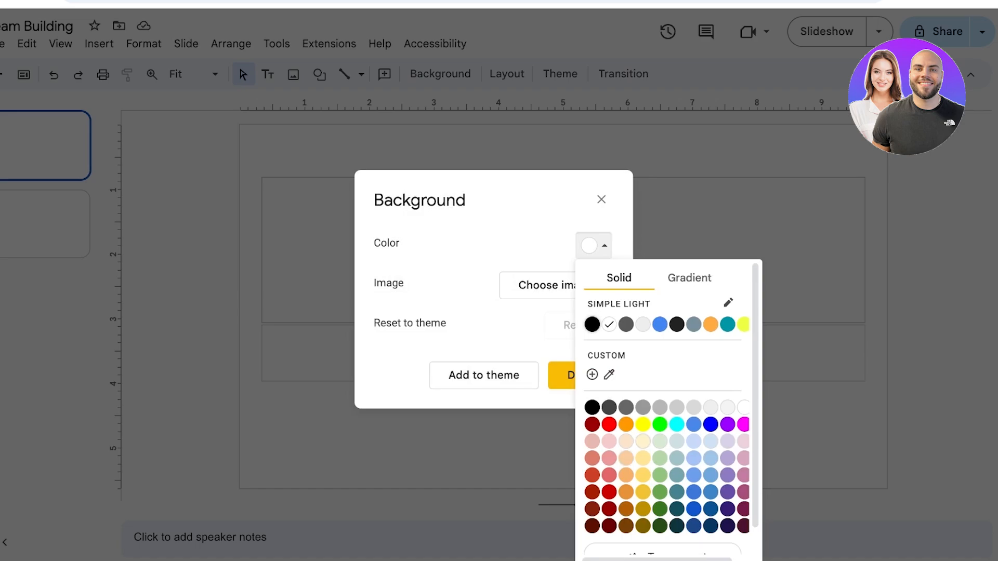
pyautogui.click(626, 442)
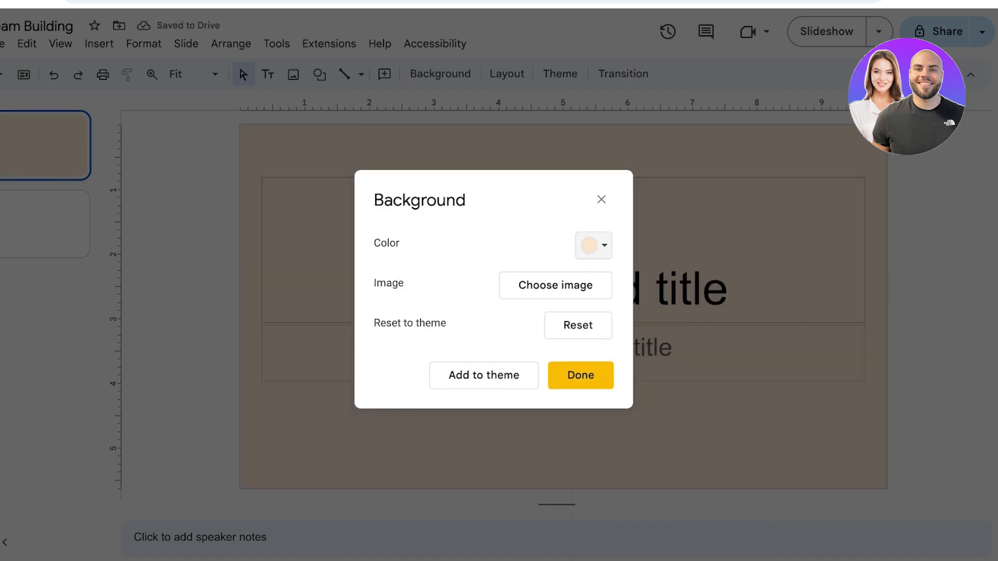
pyautogui.click(601, 200)
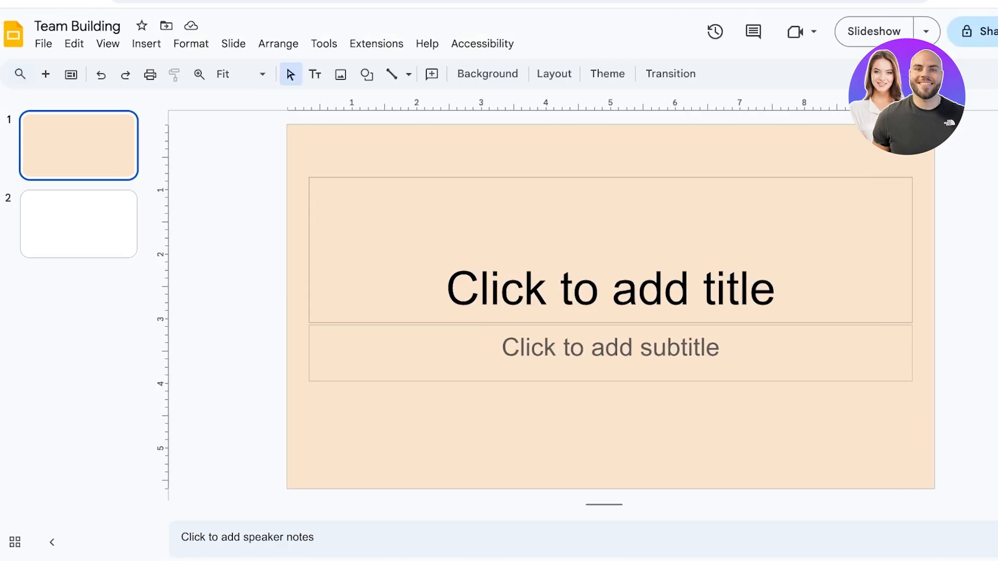
# Enter Team Building as the first slide's title.
pyautogui.click(611, 289)
pyautogui.write('Team B')
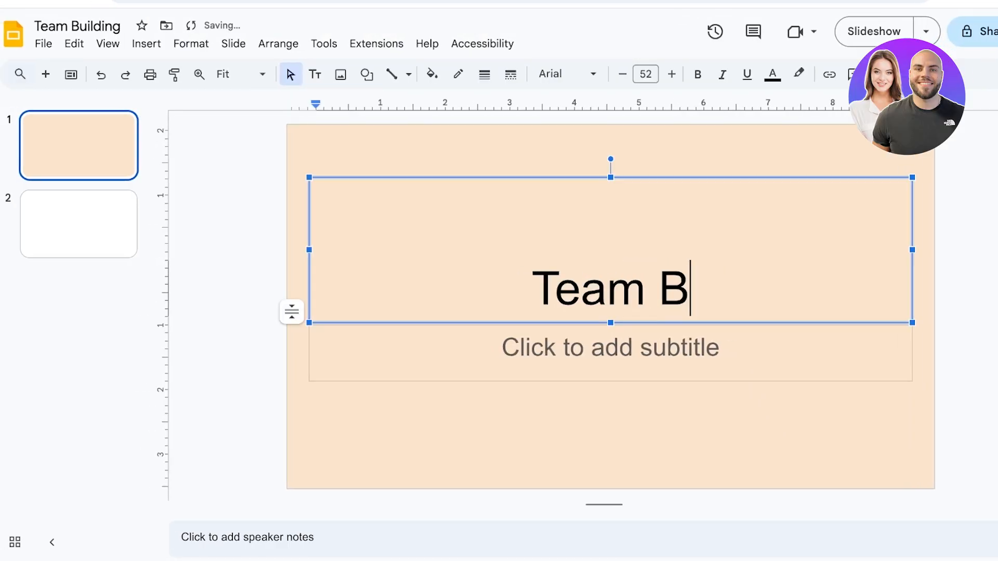
pyautogui.write('uilding')
# Delete the empty subtitle placeholder from the first slide.
pyautogui.click(611, 348)
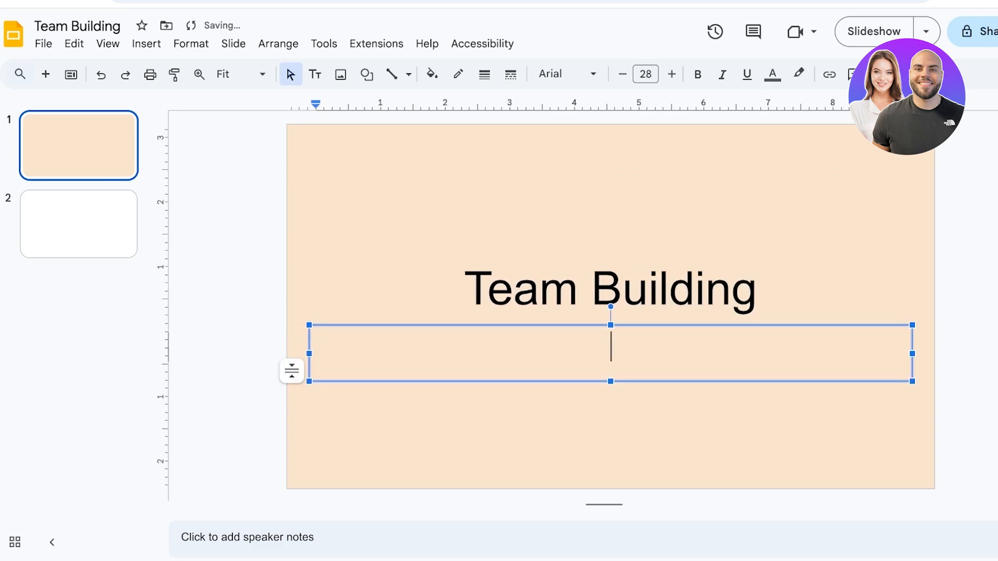
pyautogui.click(503, 394)
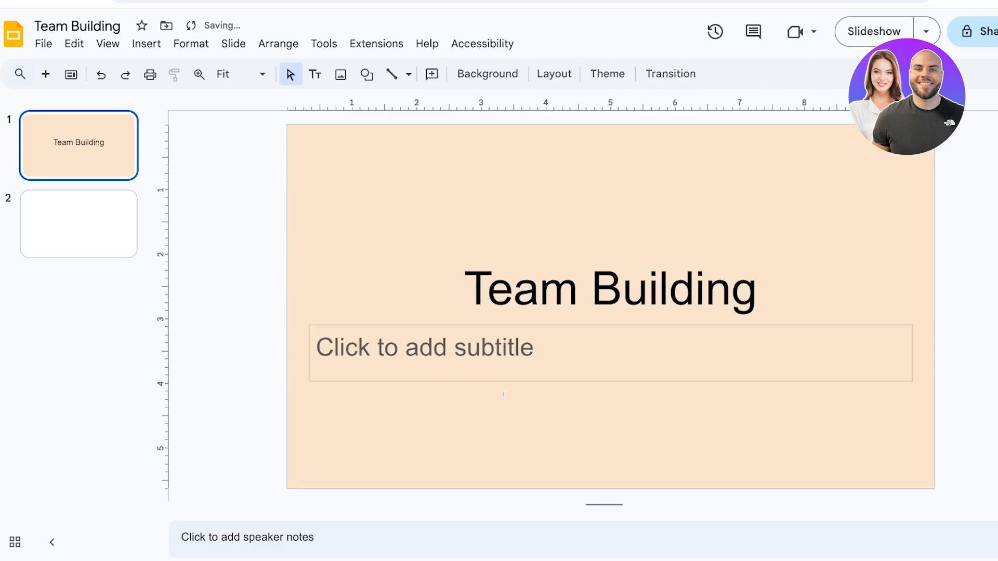
pyautogui.click(308, 368)
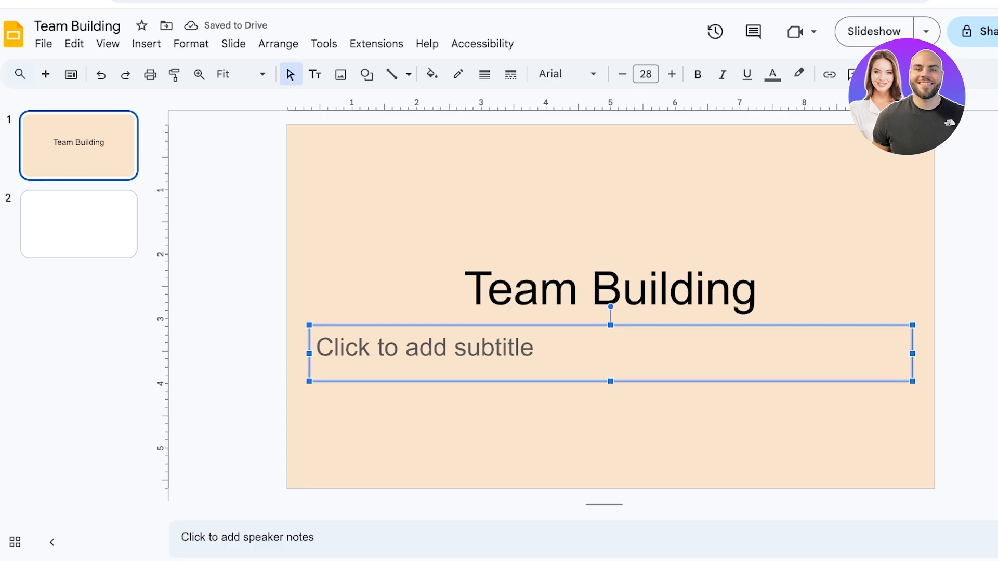
pyautogui.press('Delete')
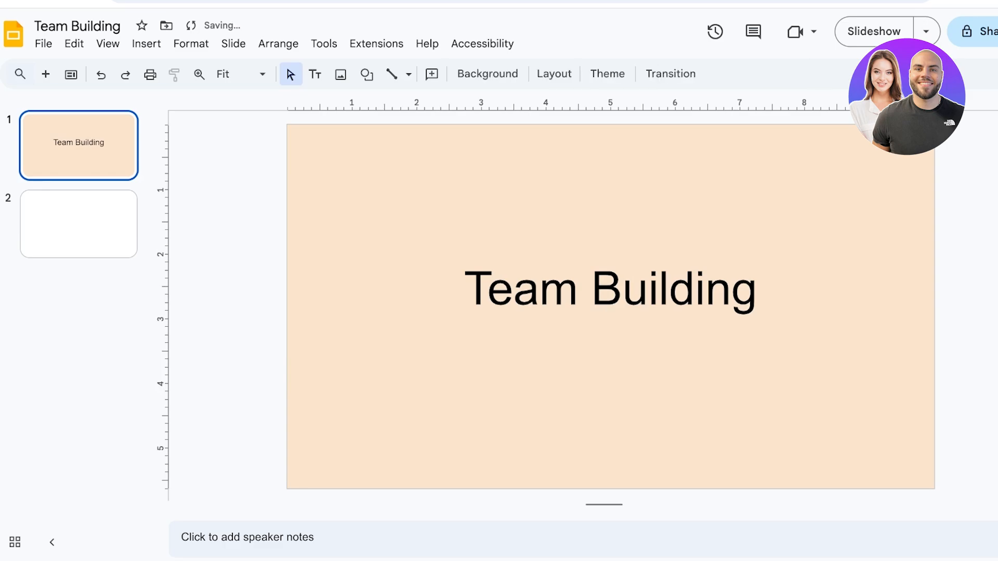
# Narrow the title box and move it lower on the slide.
pyautogui.click(592, 289)
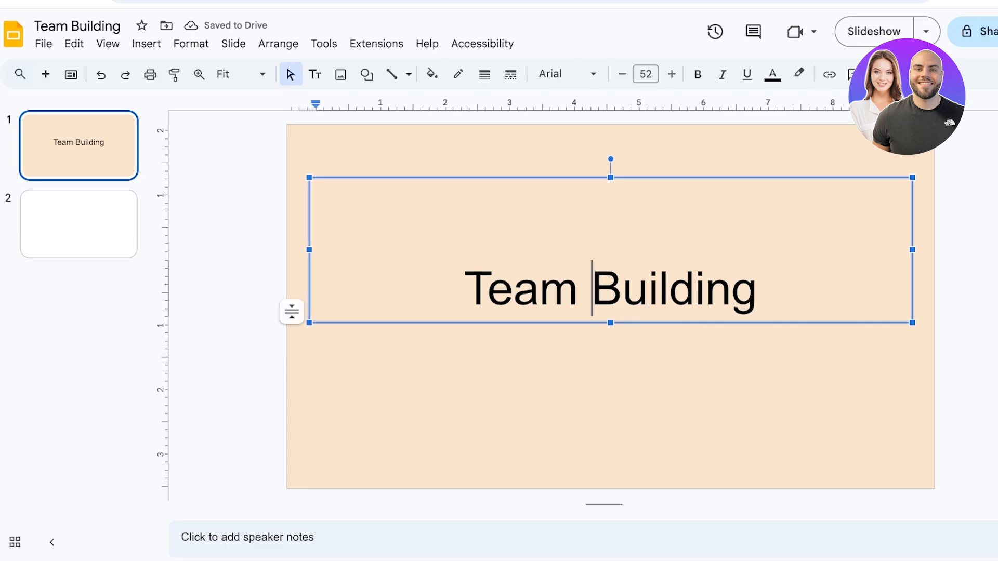
pyautogui.moveTo(913, 322); pyautogui.dragTo(760, 303)
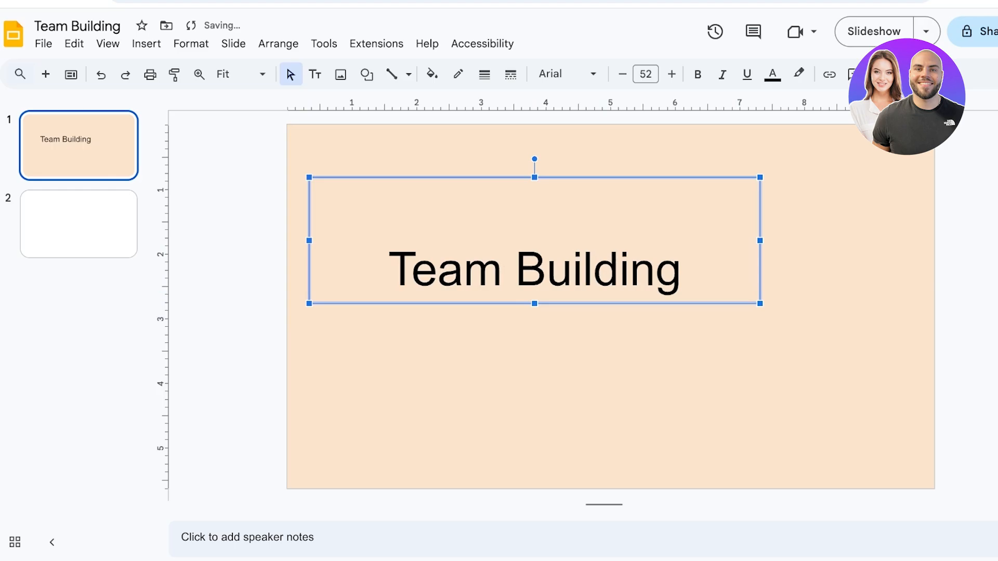
pyautogui.moveTo(534, 178); pyautogui.dragTo(535, 227)
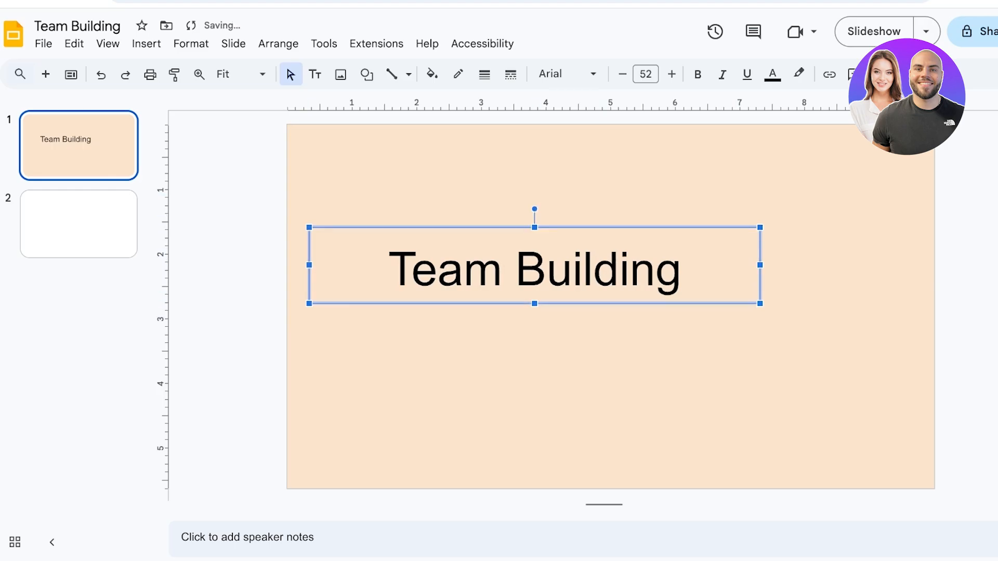
# Change the title's font to Lobster.
pyautogui.click(566, 74)
pyautogui.moveTo(598, 276)
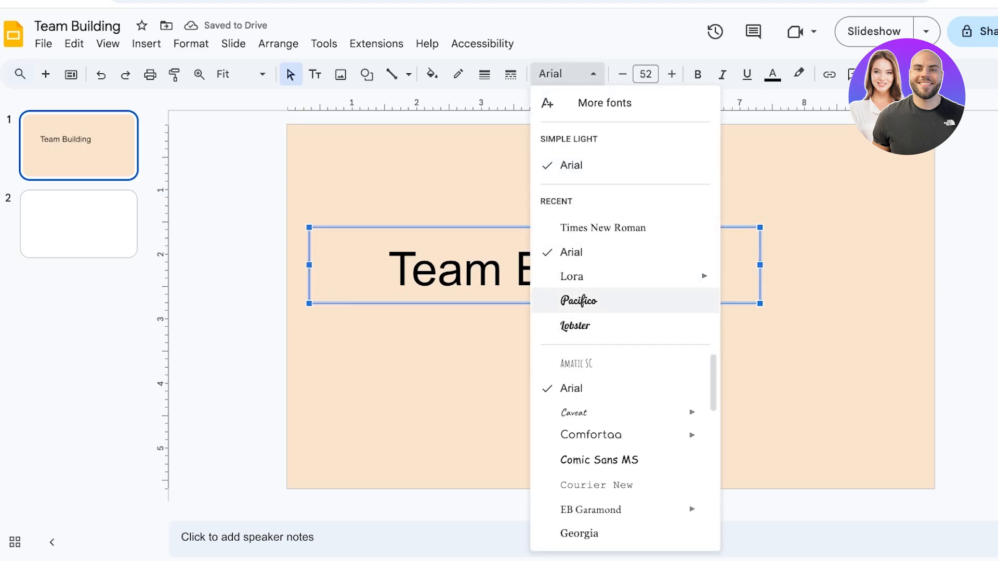
pyautogui.click(578, 301)
pyautogui.click(566, 74)
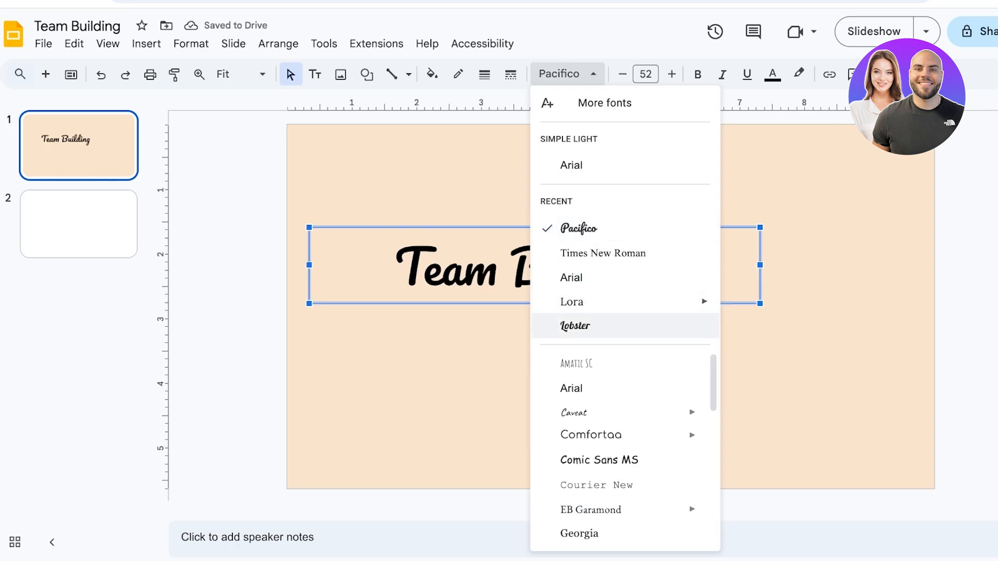
pyautogui.click(575, 326)
pyautogui.click(575, 343)
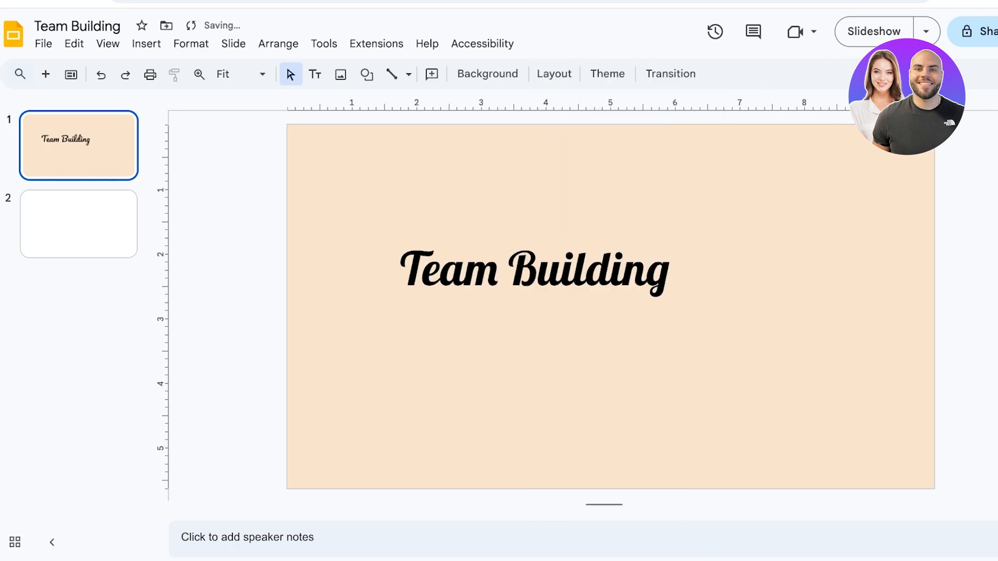
# Move the title box up near the top of the first slide and widen it.
pyautogui.moveTo(541, 270); pyautogui.dragTo(623, 271)
pyautogui.click(575, 343)
pyautogui.moveTo(541, 270); pyautogui.dragTo(587, 271)
pyautogui.click(575, 343)
pyautogui.click(541, 270)
pyautogui.moveTo(572, 227); pyautogui.dragTo(647, 155)
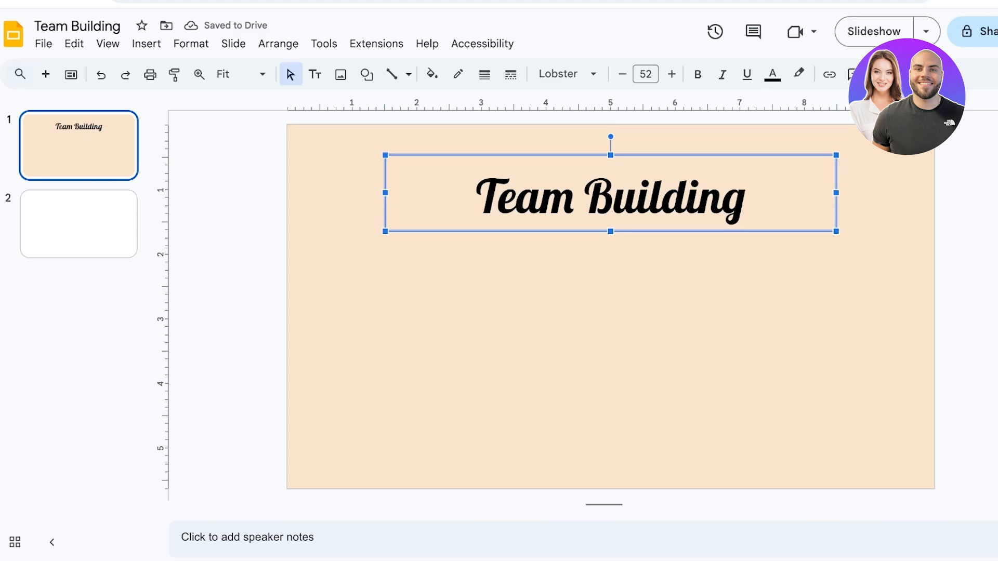
# Try to recolour the title text white without selecting it.
pyautogui.click(541, 197)
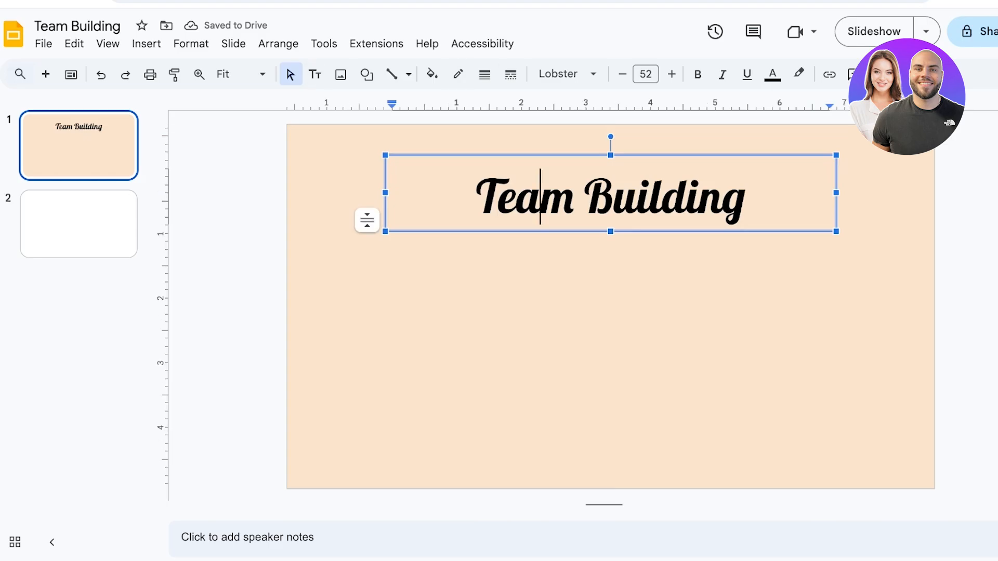
pyautogui.click(748, 197)
pyautogui.click(773, 74)
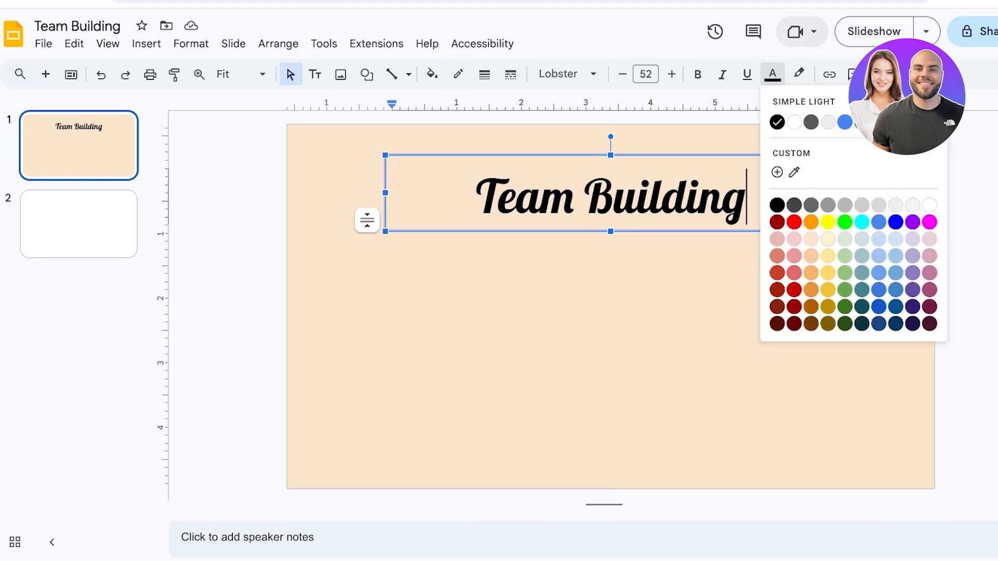
pyautogui.click(79, 224)
pyautogui.click(78, 146)
pyautogui.click(541, 198)
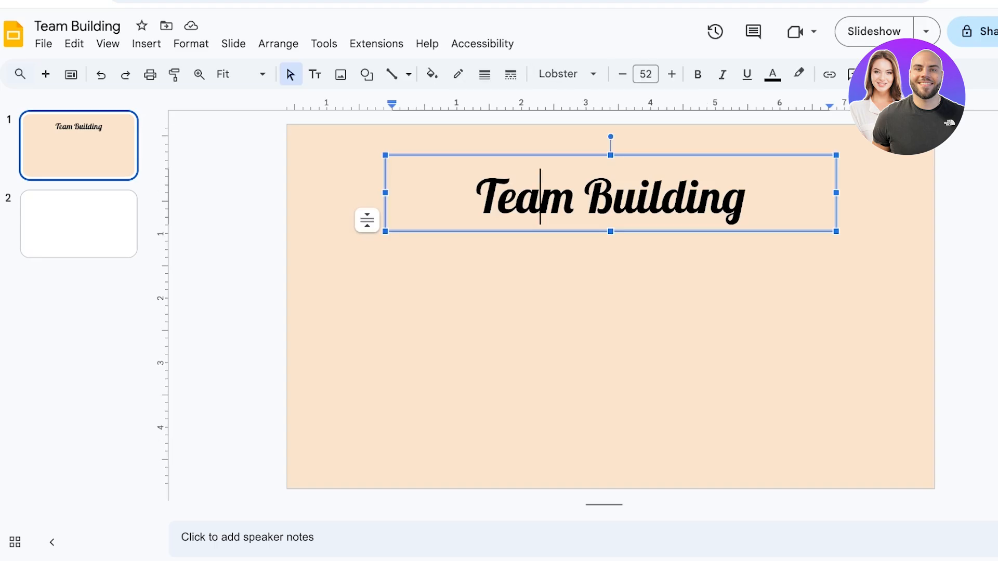
pyautogui.click(721, 197)
pyautogui.click(748, 198)
pyautogui.click(773, 75)
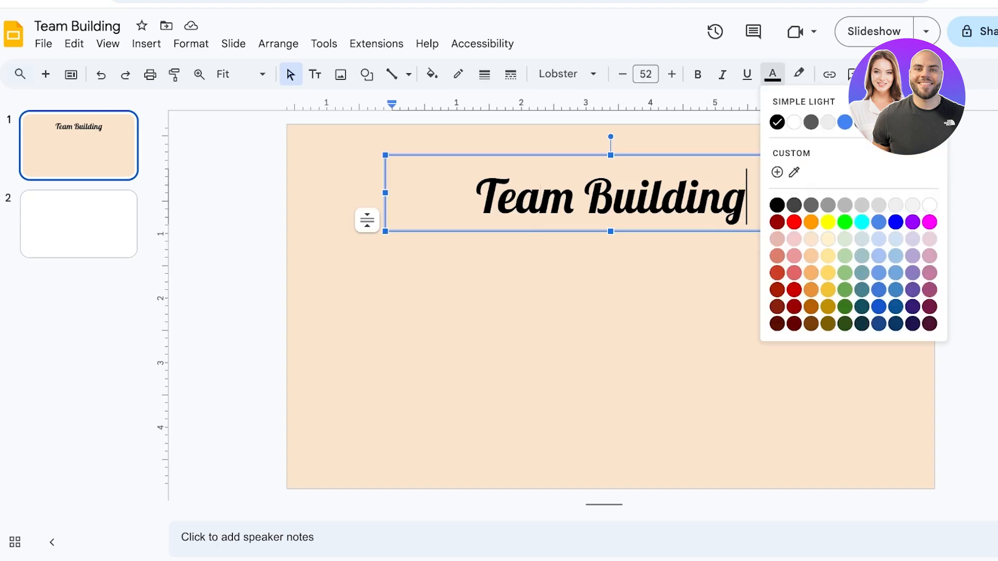
pyautogui.click(795, 122)
# Select the whole title text and change its colour to dark green.
pyautogui.tripleClick(728, 198)
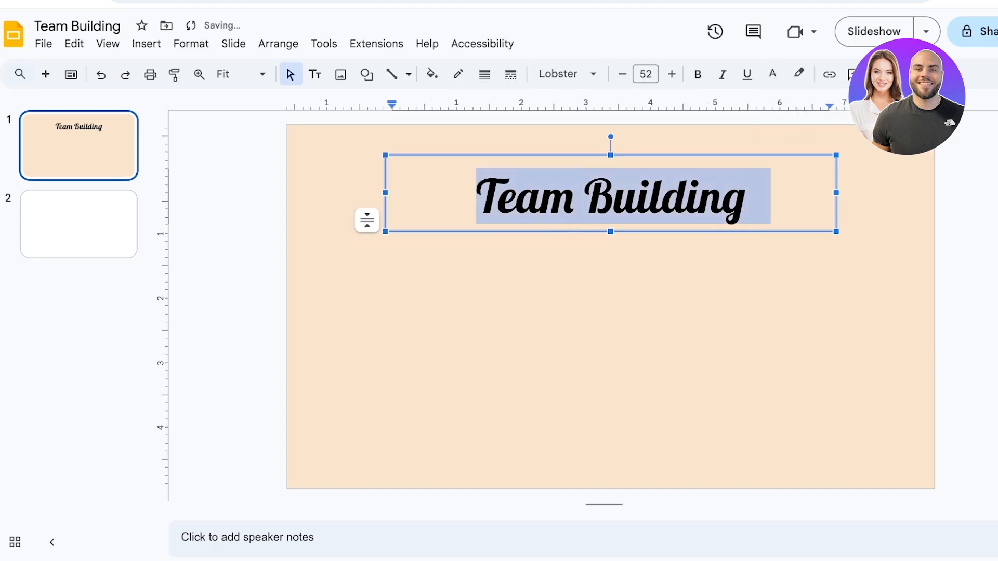
pyautogui.click(773, 74)
pyautogui.click(772, 75)
pyautogui.click(772, 75)
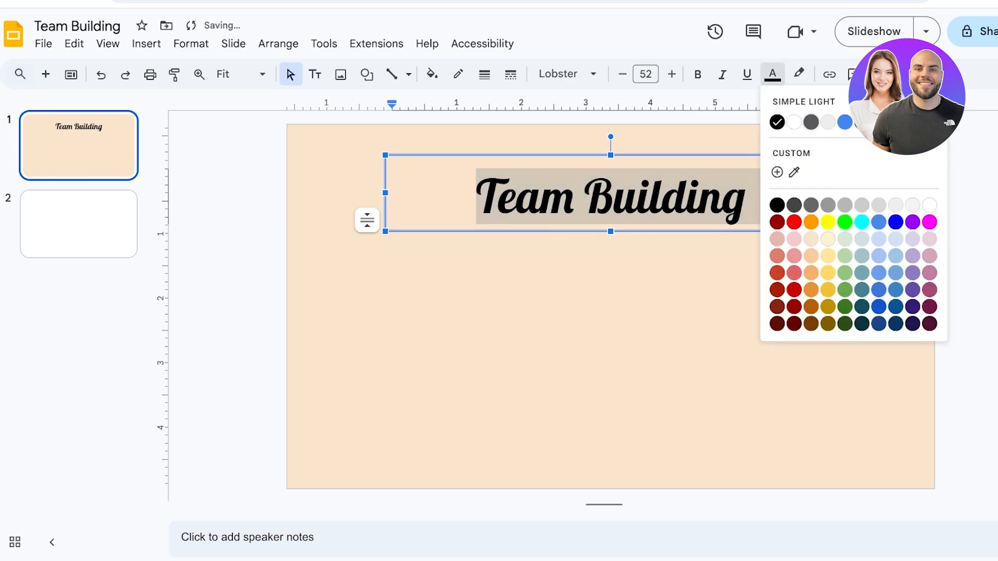
pyautogui.click(795, 122)
pyautogui.click(772, 74)
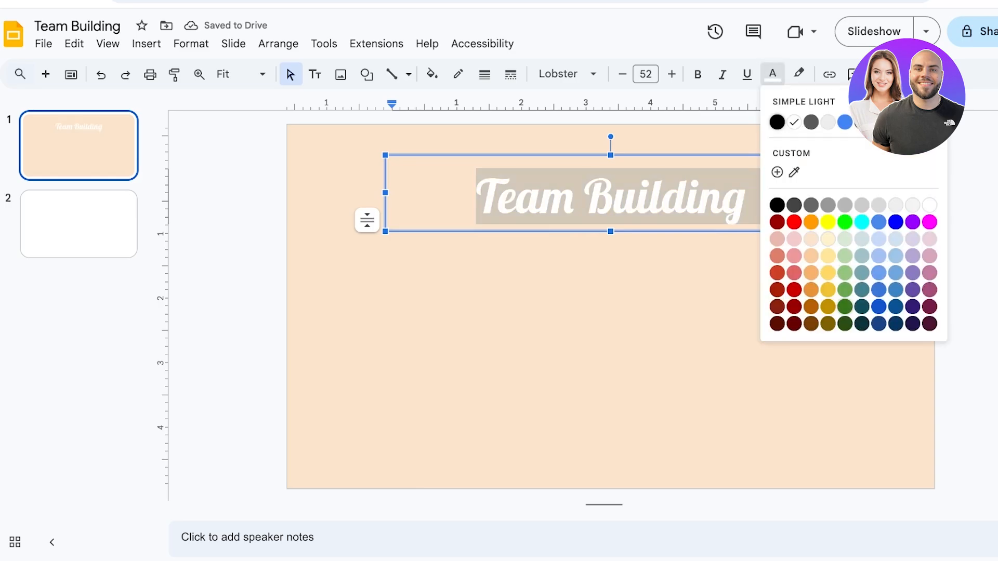
pyautogui.click(845, 307)
pyautogui.click(772, 74)
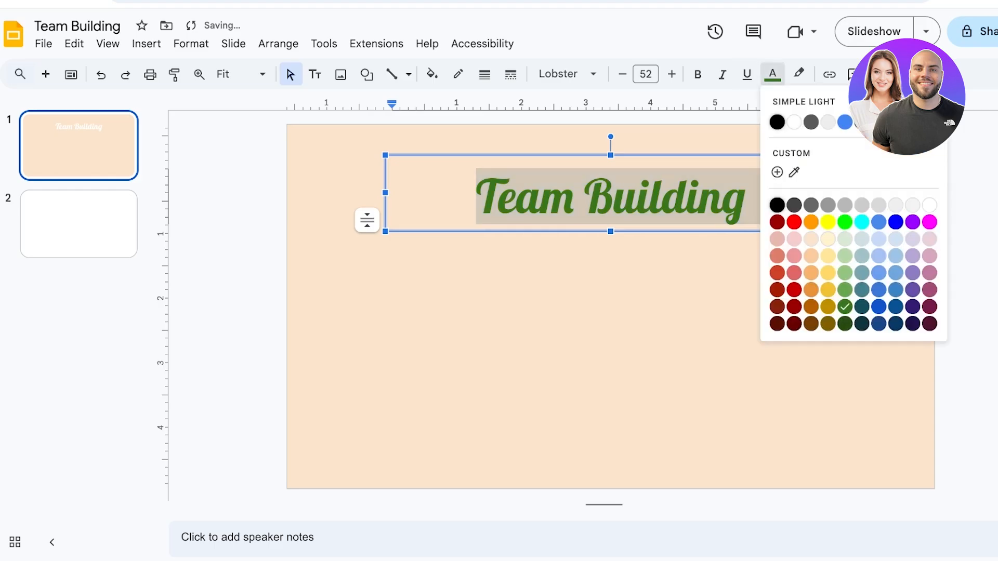
pyautogui.click(845, 324)
pyautogui.click(811, 332)
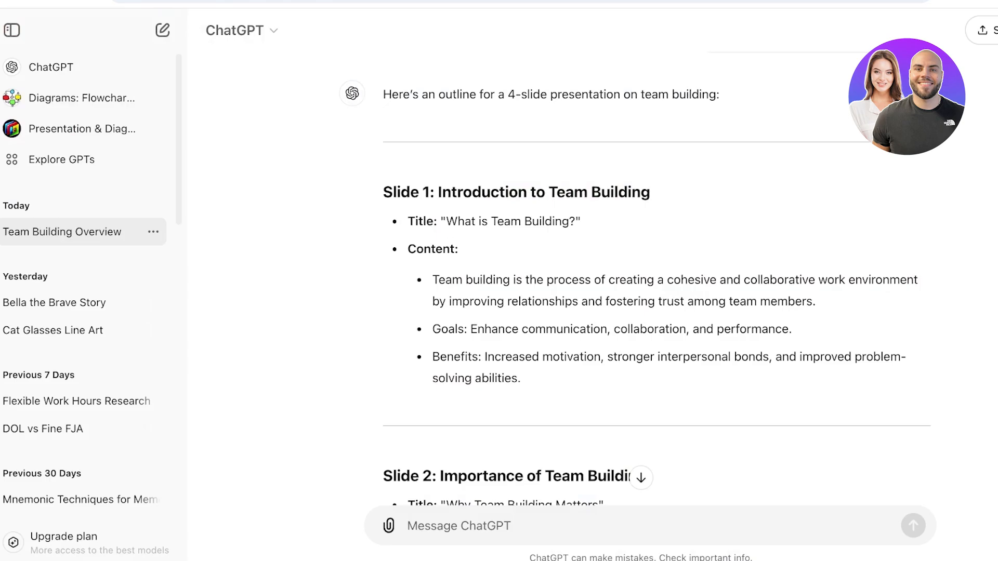
# Switch to ChatGPT and copy the first paragraph defining team building from the Slide 1 outline.
pyautogui.moveTo(439, 281); pyautogui.dragTo(521, 379)
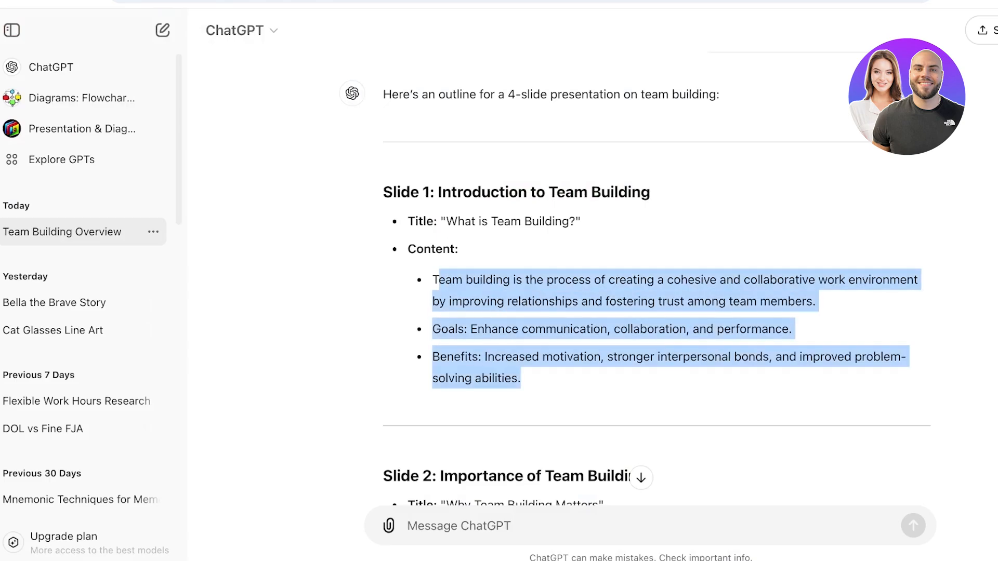
pyautogui.click(525, 381)
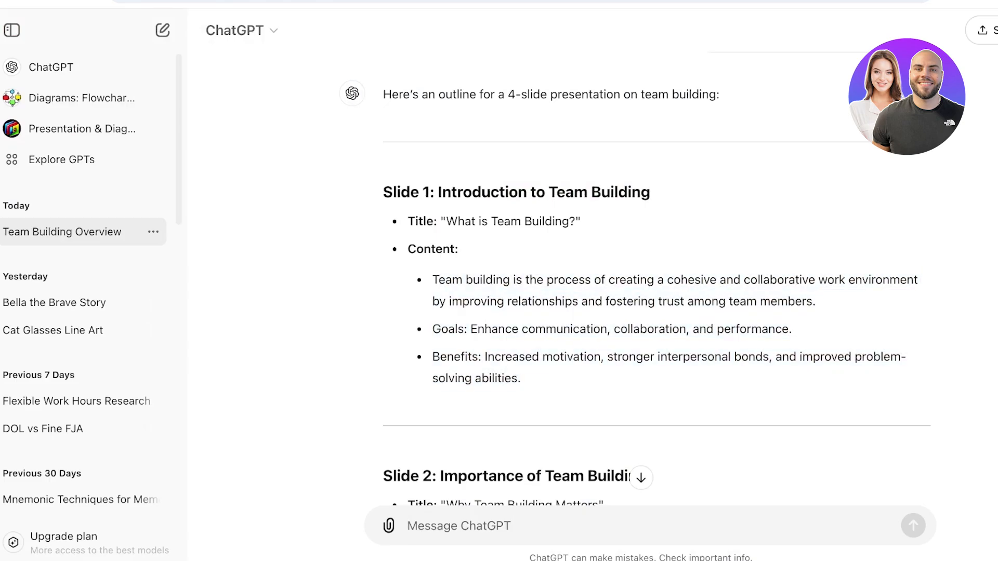
pyautogui.moveTo(433, 280); pyautogui.dragTo(816, 303)
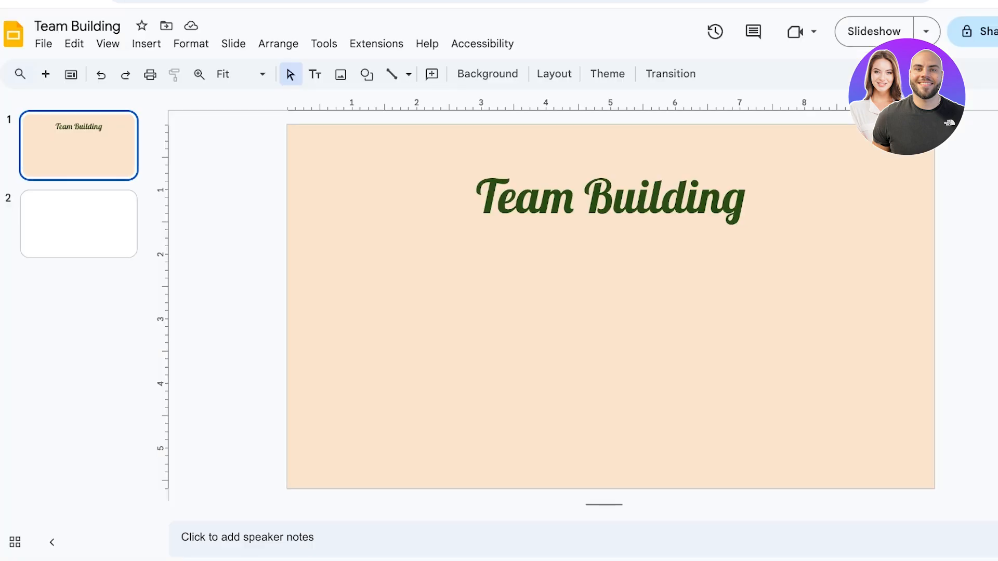
# Paste the paragraph onto the first slide as a text box below the title.
pyautogui.write('Team building is the process of creating a cohesive and collaborative work environment by improving relationships and fostering trust among team members.')
pyautogui.moveTo(385, 169); pyautogui.dragTo(412, 404)
pyautogui.click(391, 281)
pyautogui.click(389, 154)
# Set the pasted paragraph's font to Lobster and widen its box across the slide.
pyautogui.click(566, 74)
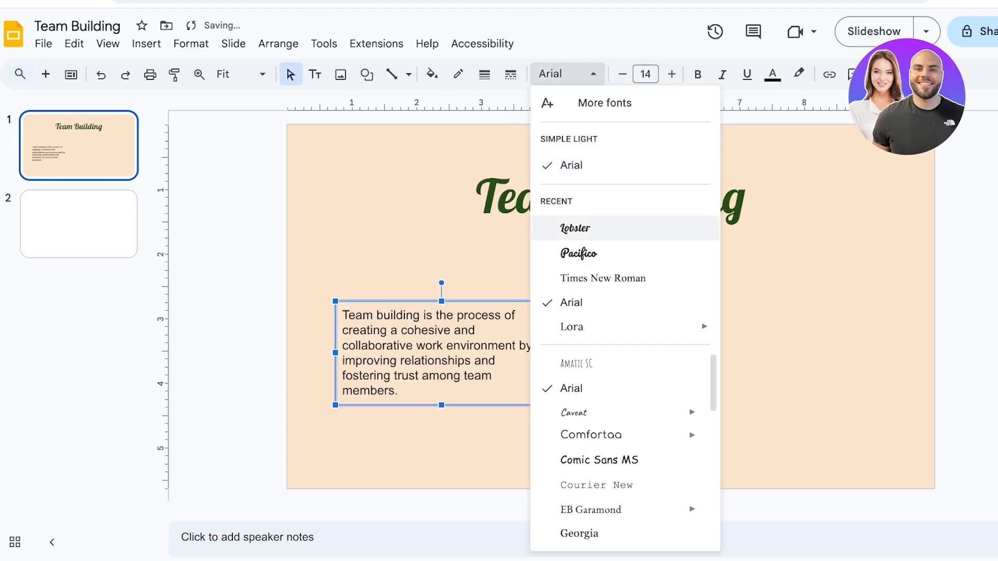
pyautogui.click(575, 228)
pyautogui.moveTo(550, 352); pyautogui.dragTo(921, 323)
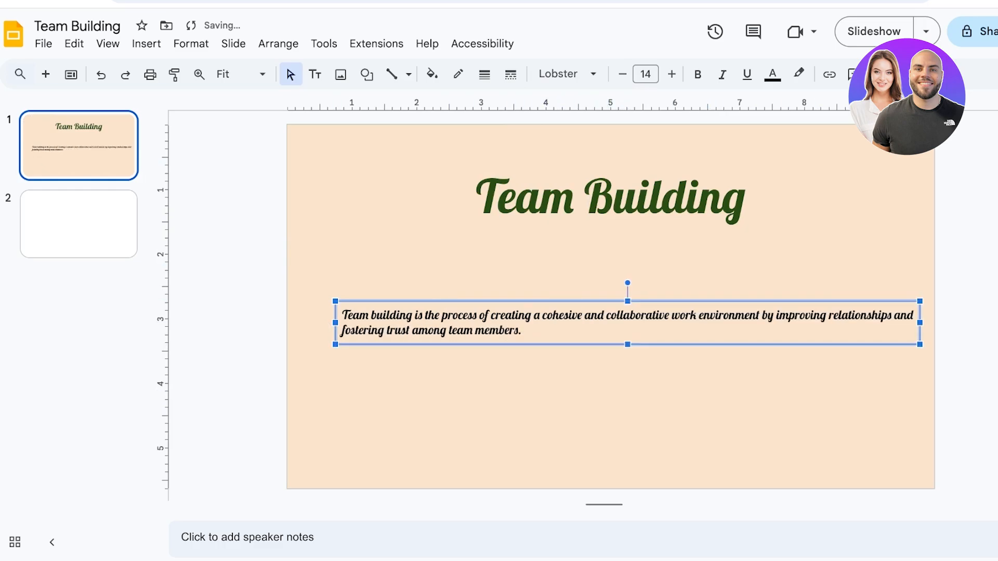
# Change the paragraph's text colour to dark green.
pyautogui.click(770, 406)
pyautogui.click(627, 323)
pyautogui.click(485, 74)
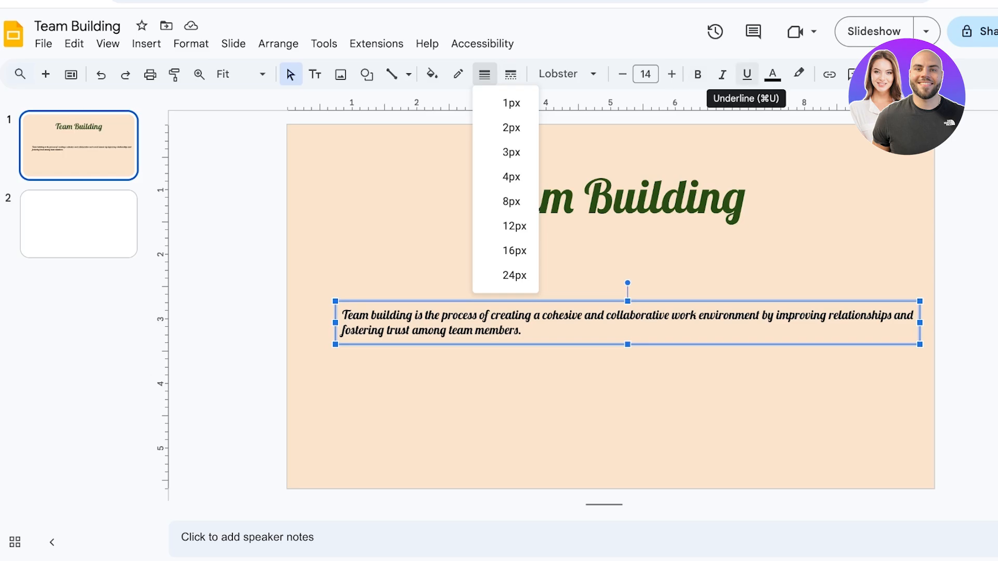
pyautogui.click(747, 74)
pyautogui.click(772, 74)
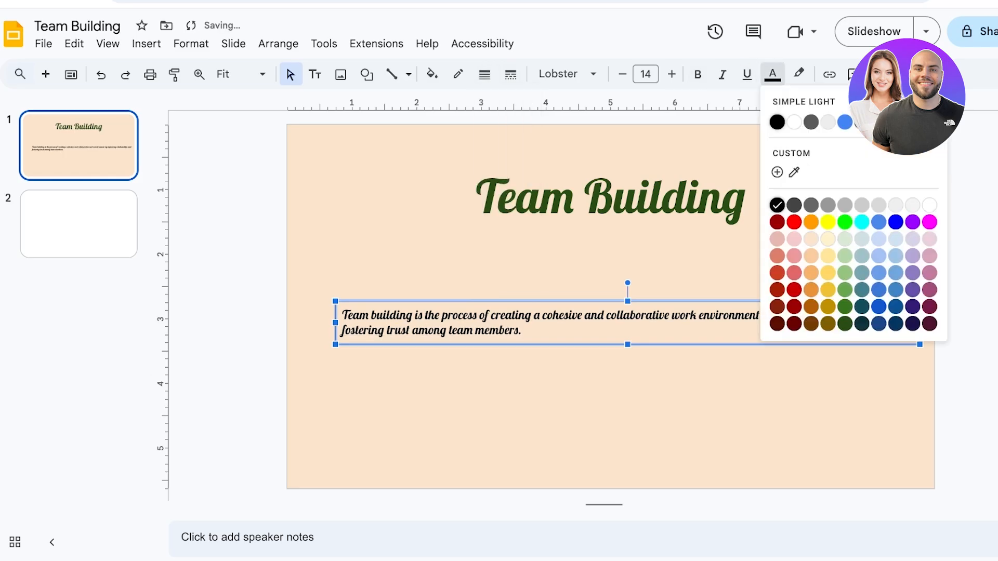
pyautogui.click(844, 323)
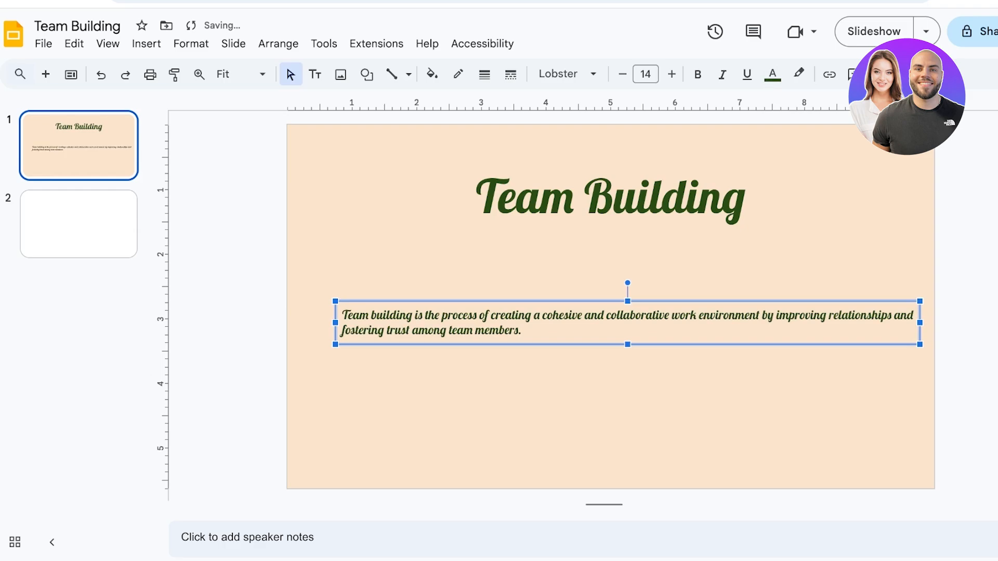
# Center-align the paragraph text.
pyautogui.click(881, 74)
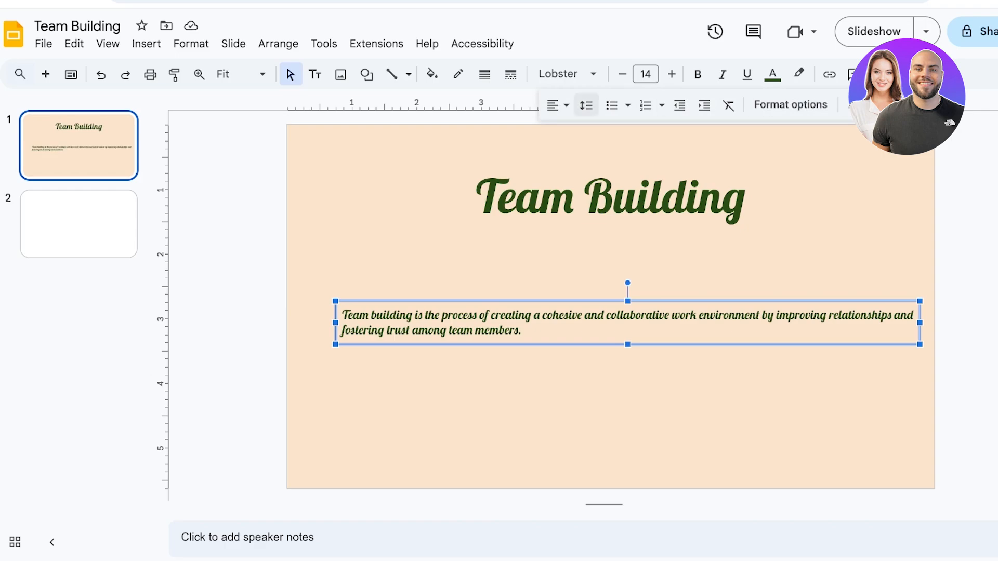
pyautogui.click(558, 105)
pyautogui.click(577, 131)
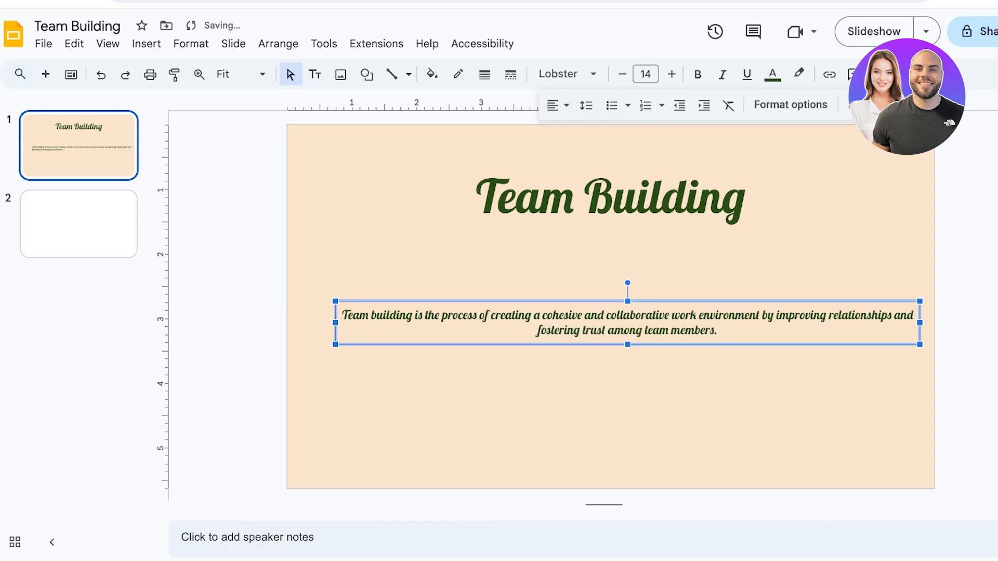
pyautogui.click(650, 250)
pyautogui.moveTo(654, 315); pyautogui.dragTo(654, 331)
pyautogui.click(654, 395)
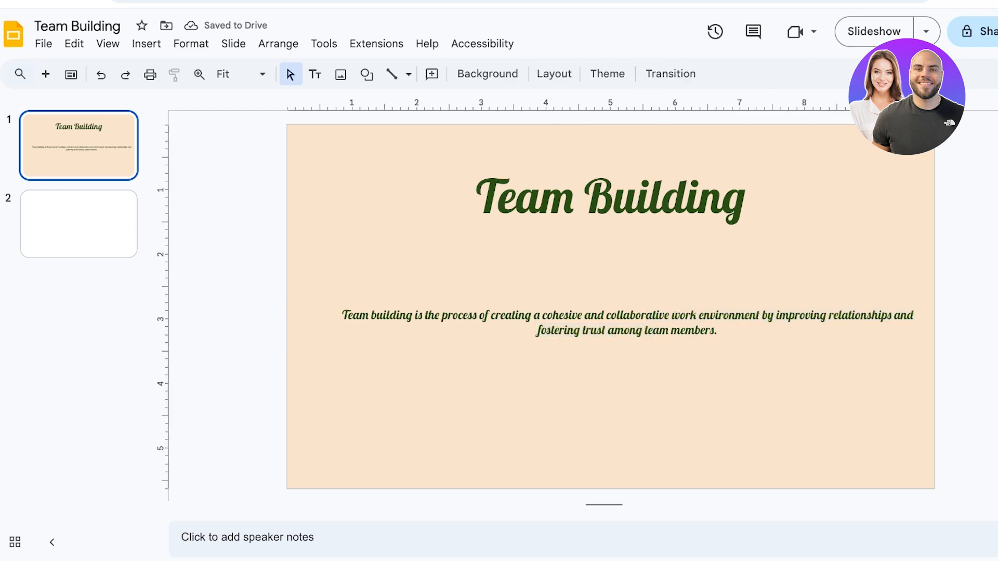
# Move the paragraph box up closer to the title.
pyautogui.click(637, 323)
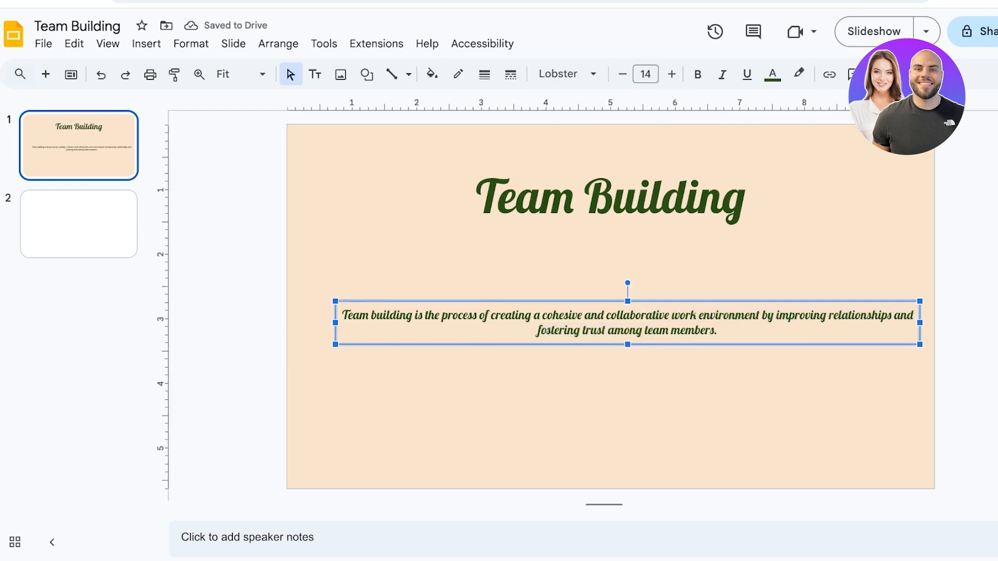
pyautogui.moveTo(614, 301); pyautogui.dragTo(624, 220)
pyautogui.click(618, 198)
pyautogui.click(613, 353)
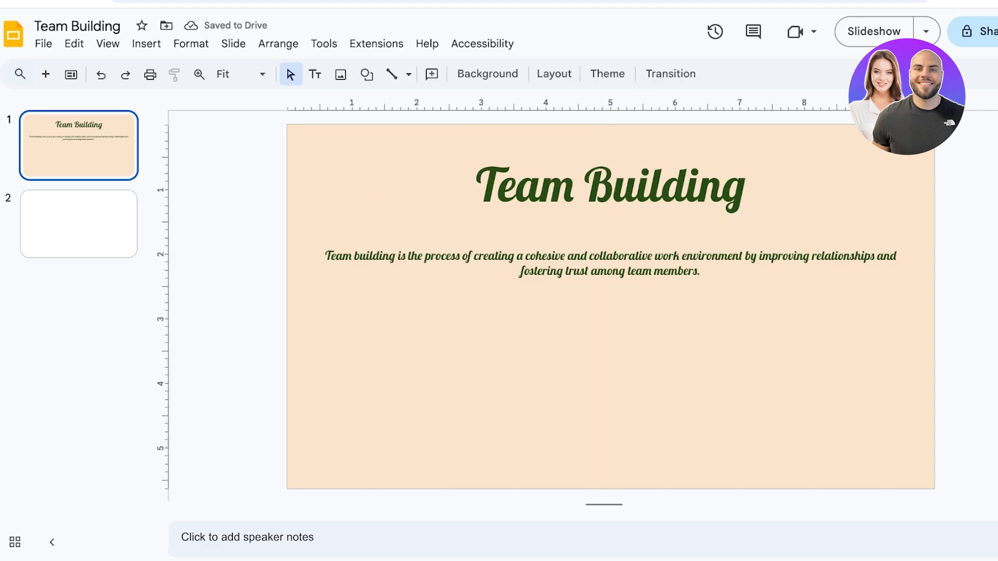
# Insert a 2 x 2 table on the first slide.
pyautogui.click(146, 44)
pyautogui.moveTo(177, 144)
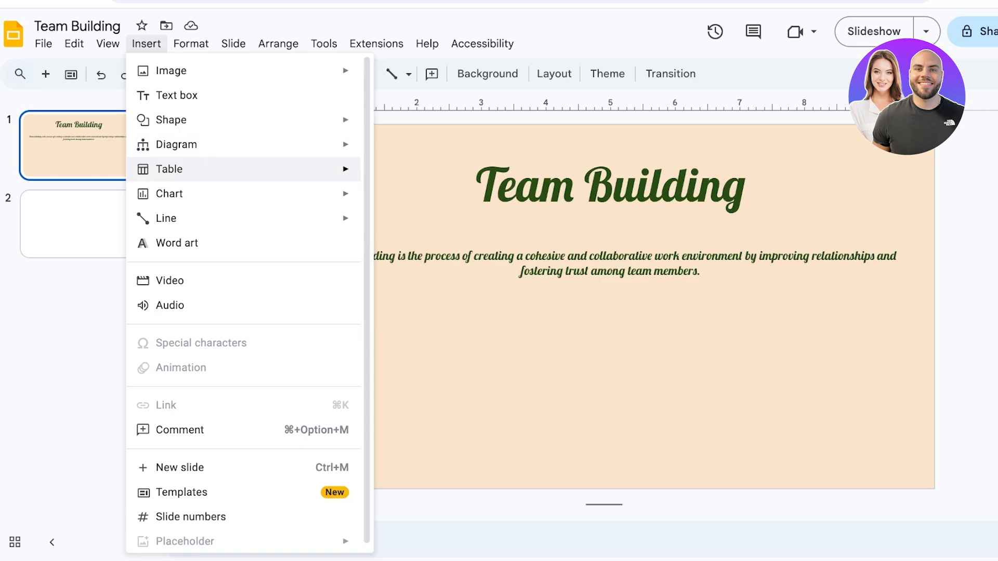
pyautogui.moveTo(312, 169)
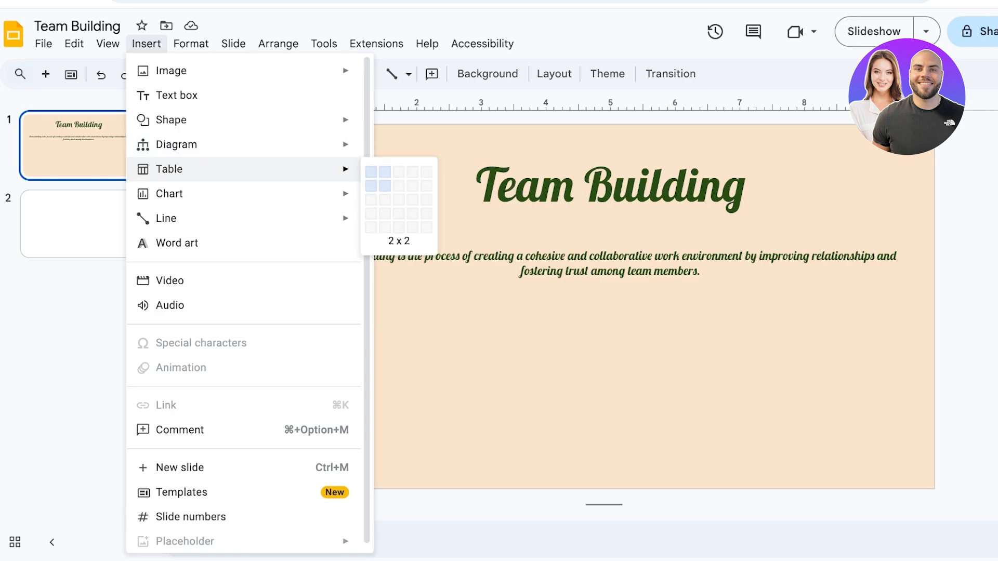
pyautogui.click(385, 185)
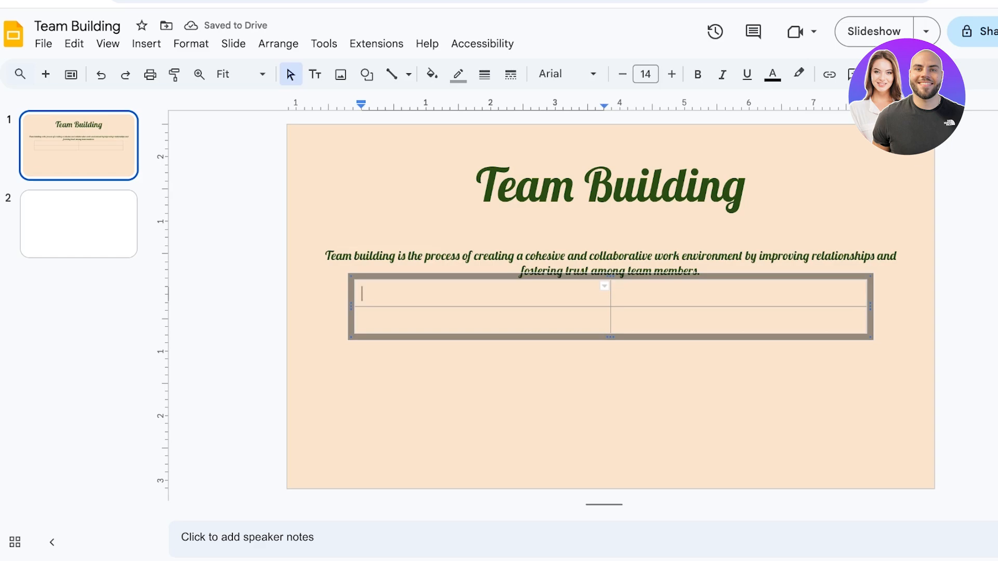
# Move the table below the paragraph and make its second row taller.
pyautogui.moveTo(395, 276); pyautogui.dragTo(395, 332)
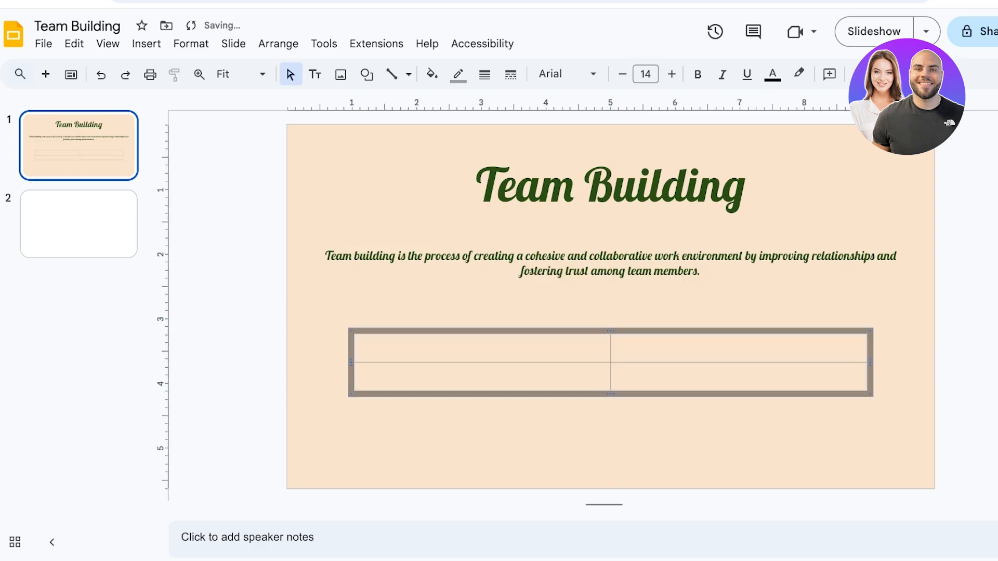
pyautogui.moveTo(610, 394); pyautogui.dragTo(611, 469)
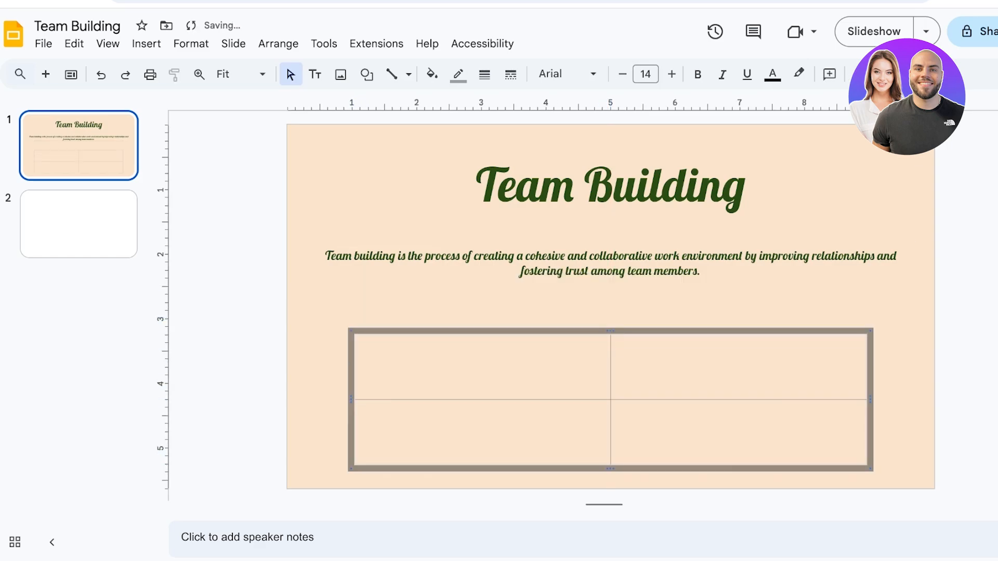
pyautogui.moveTo(593, 400); pyautogui.dragTo(593, 356)
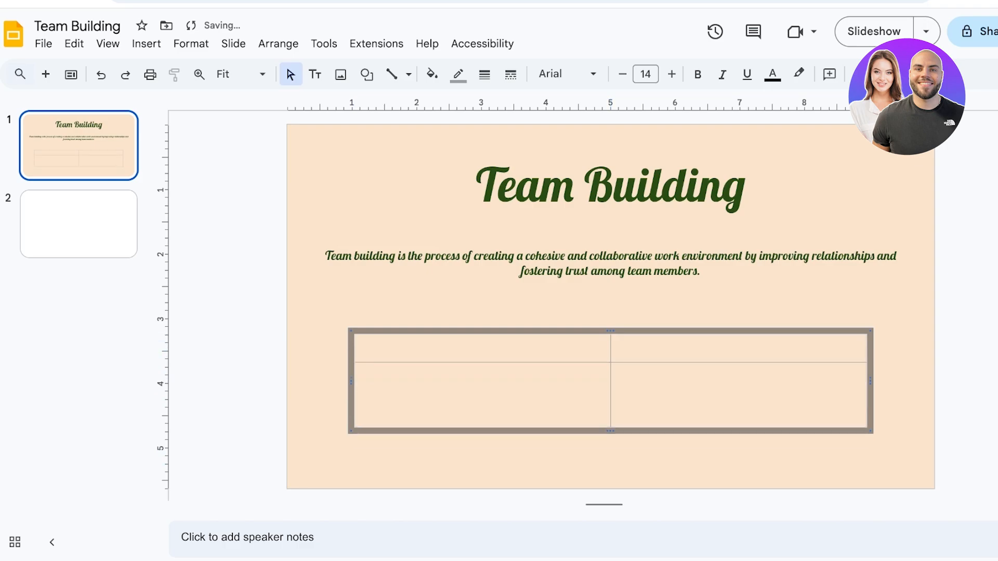
pyautogui.moveTo(611, 431); pyautogui.dragTo(610, 468)
# Enter Goals and Benifits as the table's two header cells.
pyautogui.click(362, 348)
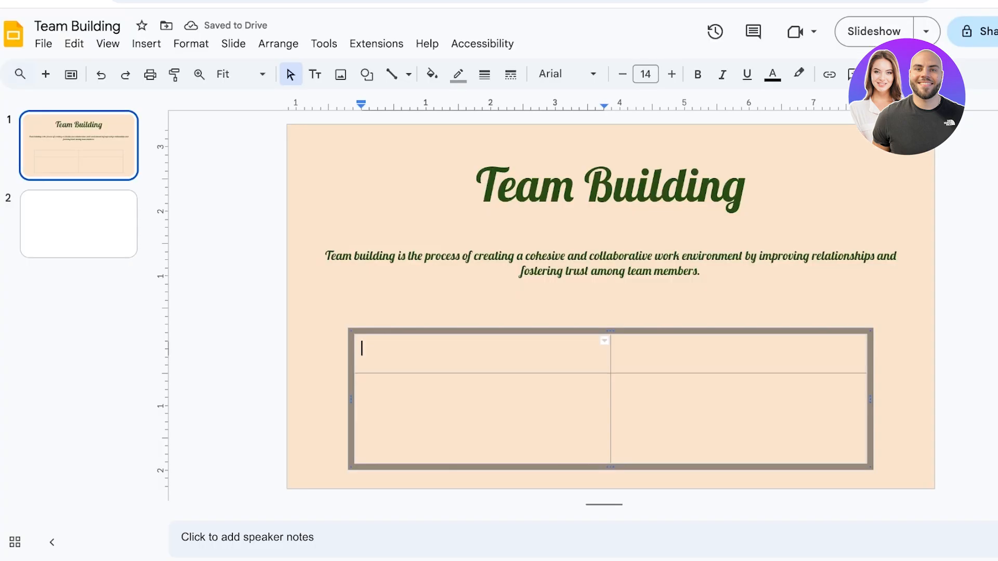
pyautogui.write('Goals')
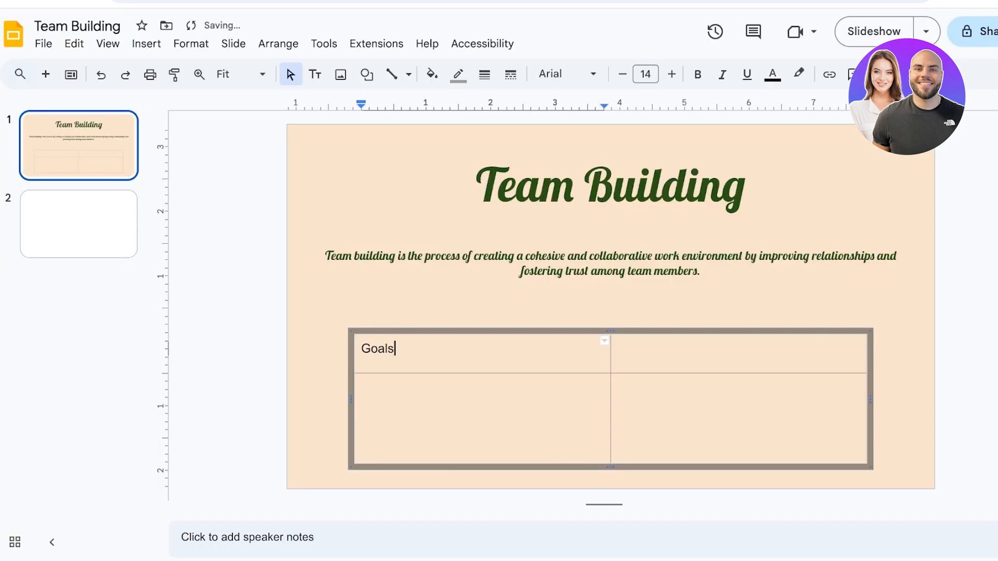
pyautogui.click(618, 349)
pyautogui.write('Ben')
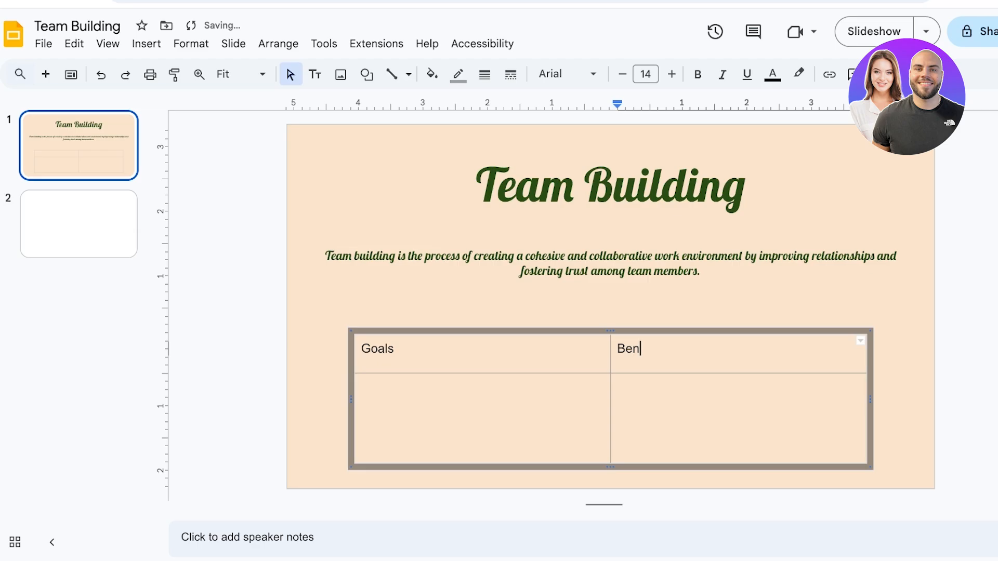
pyautogui.write('ifits')
# Correct the second header's spelling to Benefits and place the cursor in the first cell of the second row.
pyautogui.press('Down')
pyautogui.press('Left')
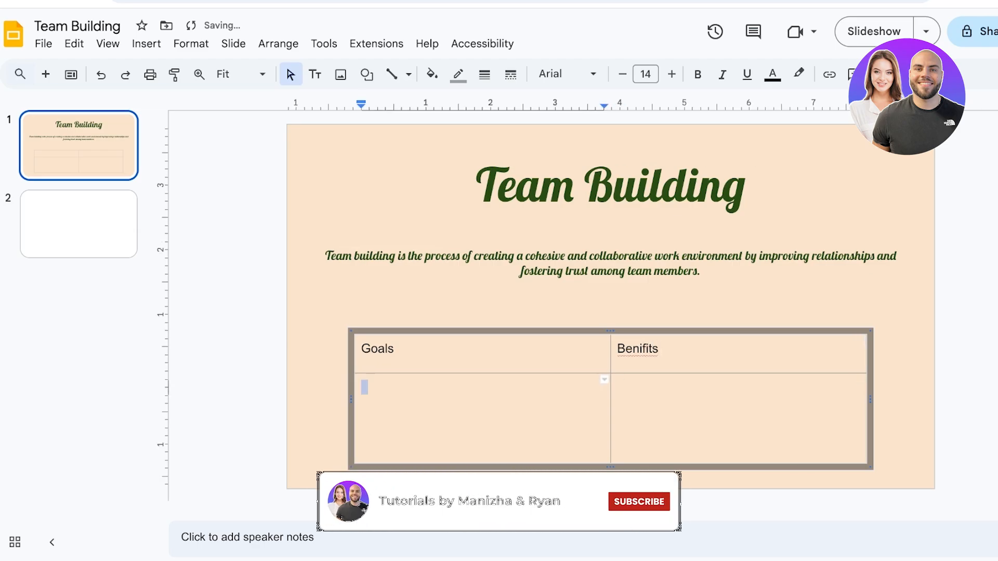
pyautogui.click(619, 347)
pyautogui.click(644, 327)
pyautogui.click(366, 386)
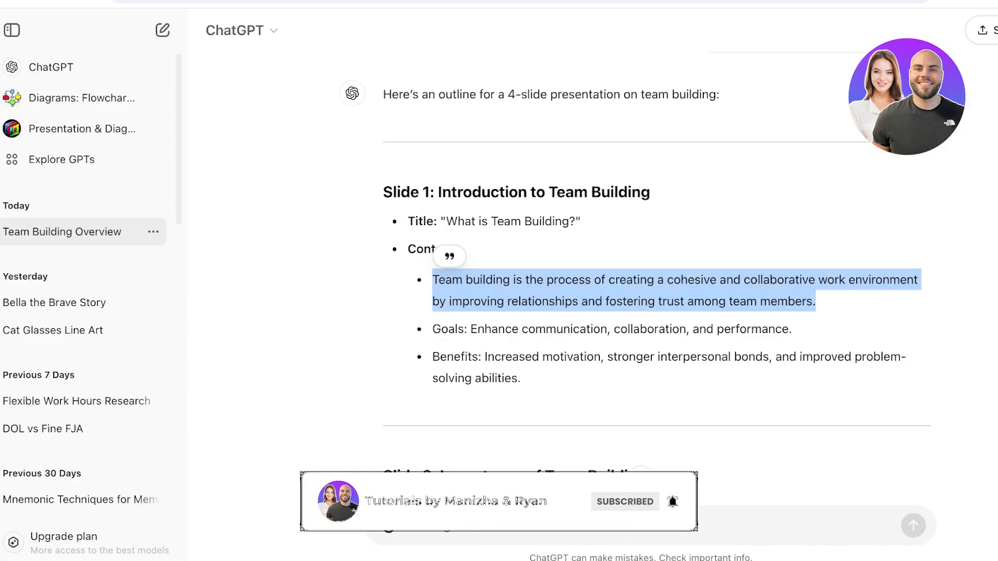
# Copy the Goals sentence from the ChatGPT outline and paste it into the table cell under Goals.
pyautogui.click(471, 329)
pyautogui.moveTo(471, 330); pyautogui.dragTo(717, 329)
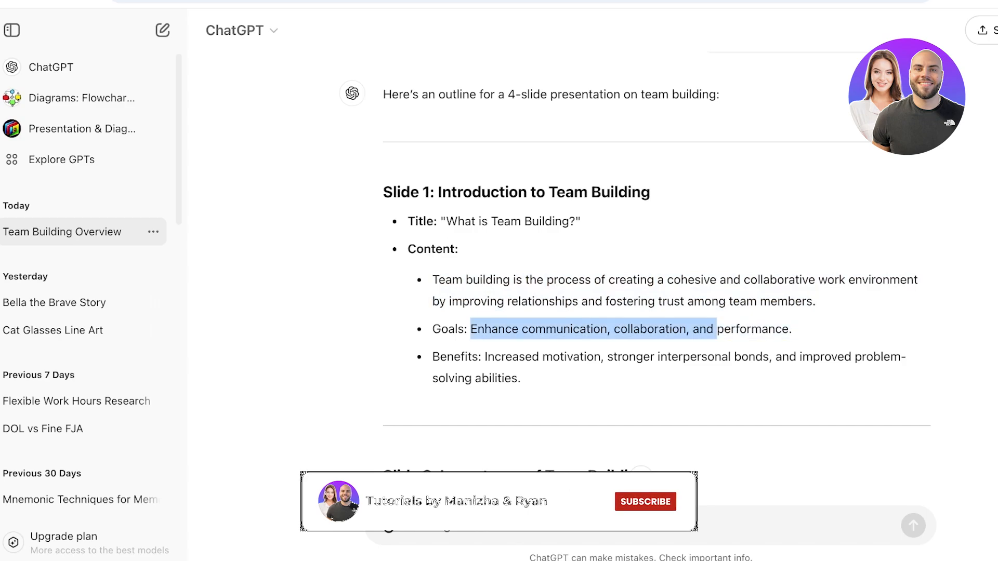
pyautogui.click(793, 330)
pyautogui.moveTo(792, 330)
pyautogui.mouseDown()
pyautogui.moveTo(433, 329)
pyautogui.moveTo(792, 329)
pyautogui.mouseUp()
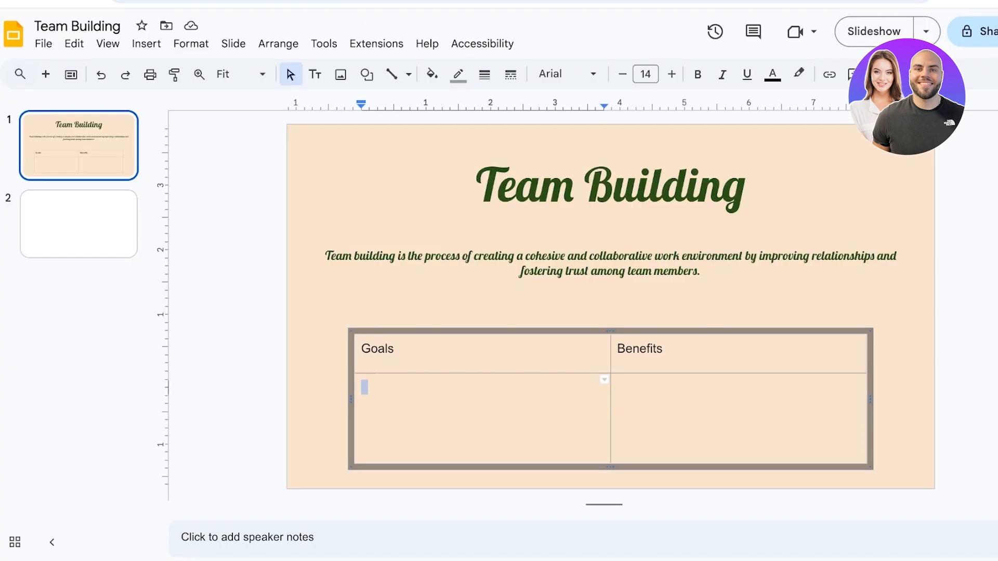
pyautogui.write('Enhance communication, collaboration, and performance.')
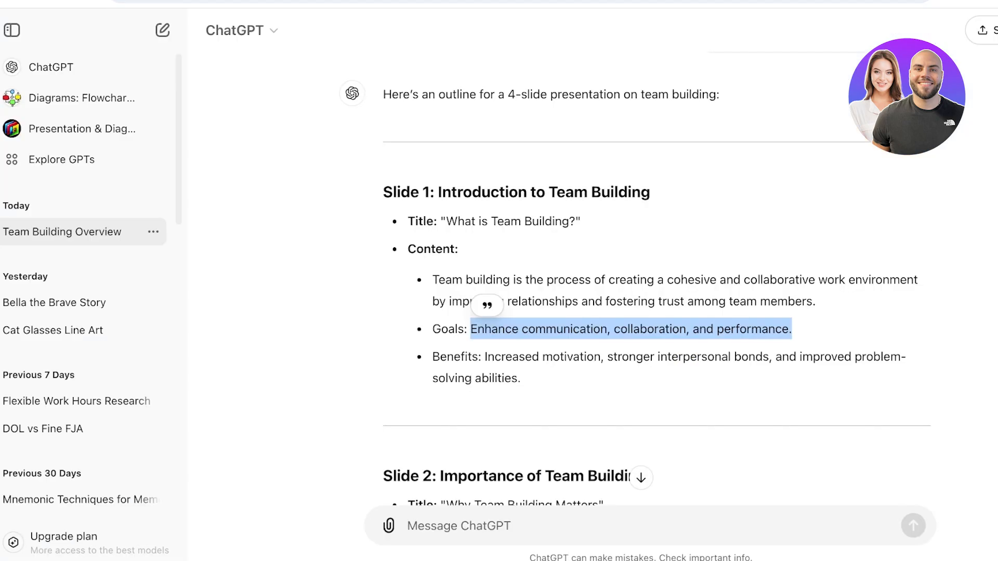
# Copy the Benefits sentence from the outline and paste it into the table cell under Benefits.
pyautogui.moveTo(485, 357); pyautogui.dragTo(521, 379)
pyautogui.hotkey('ctrl', 'c')
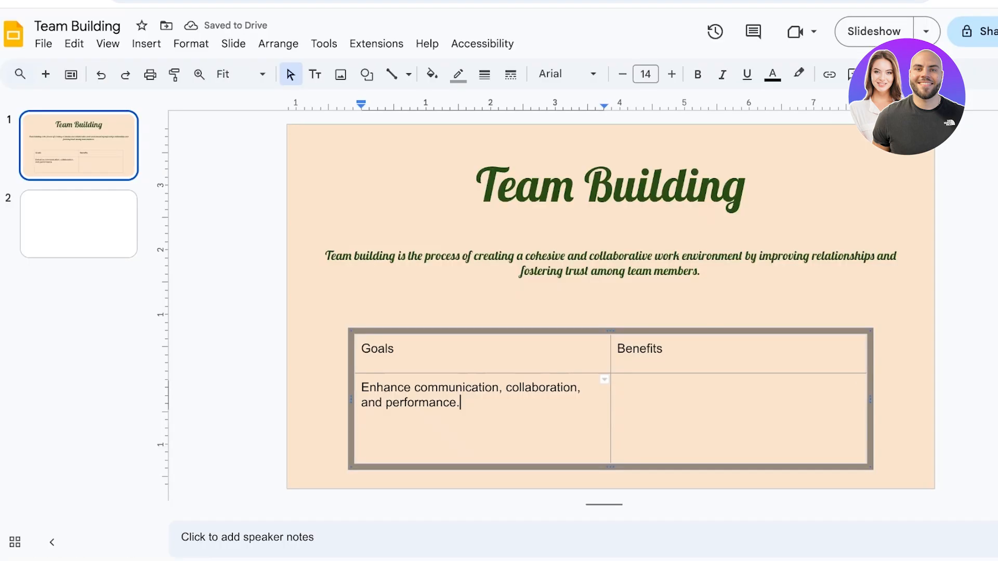
pyautogui.click(621, 387)
pyautogui.hotkey('ctrl', 'v')
pyautogui.press('Escape')
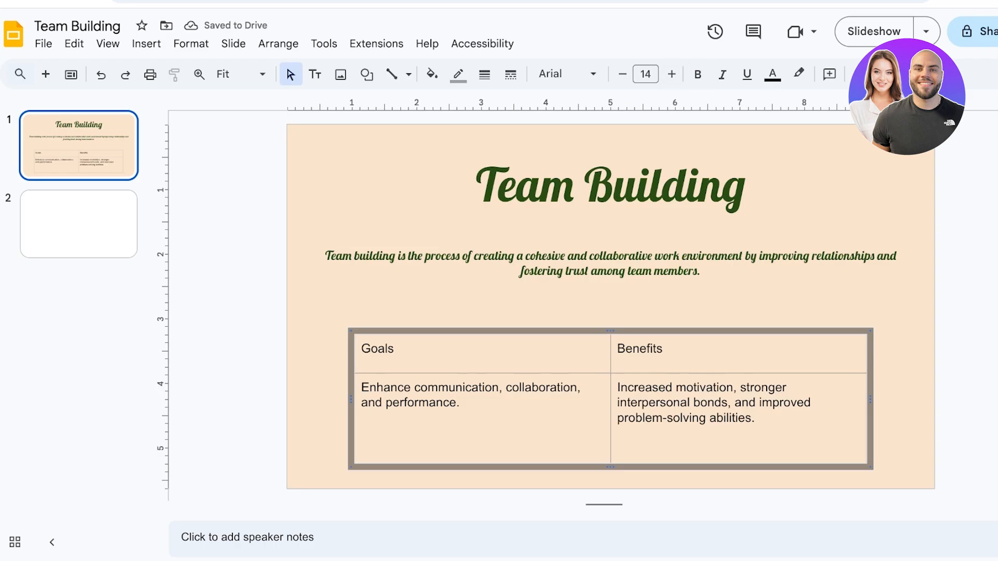
# Set the whole table's font to Lobster.
pyautogui.click(567, 73)
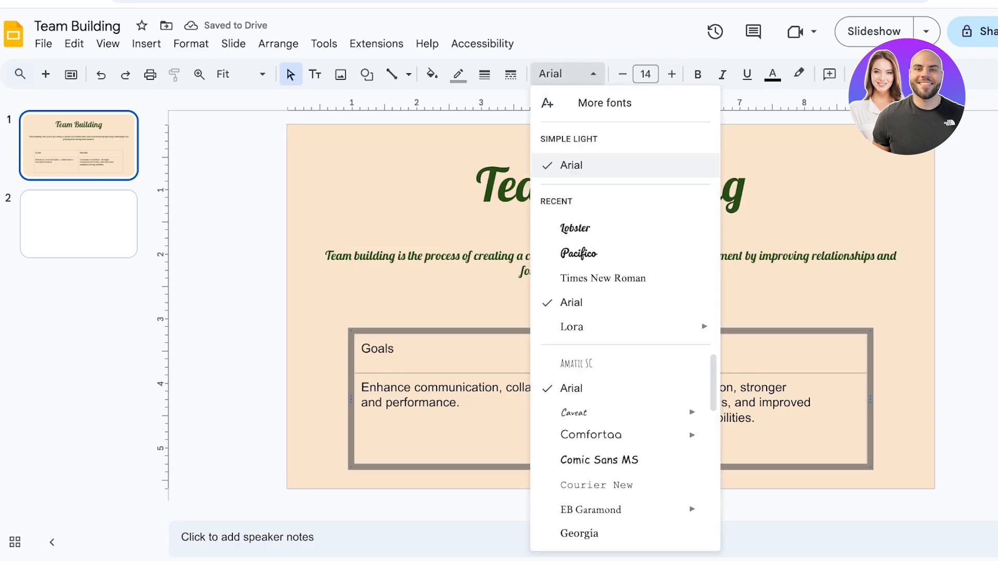
pyautogui.click(575, 228)
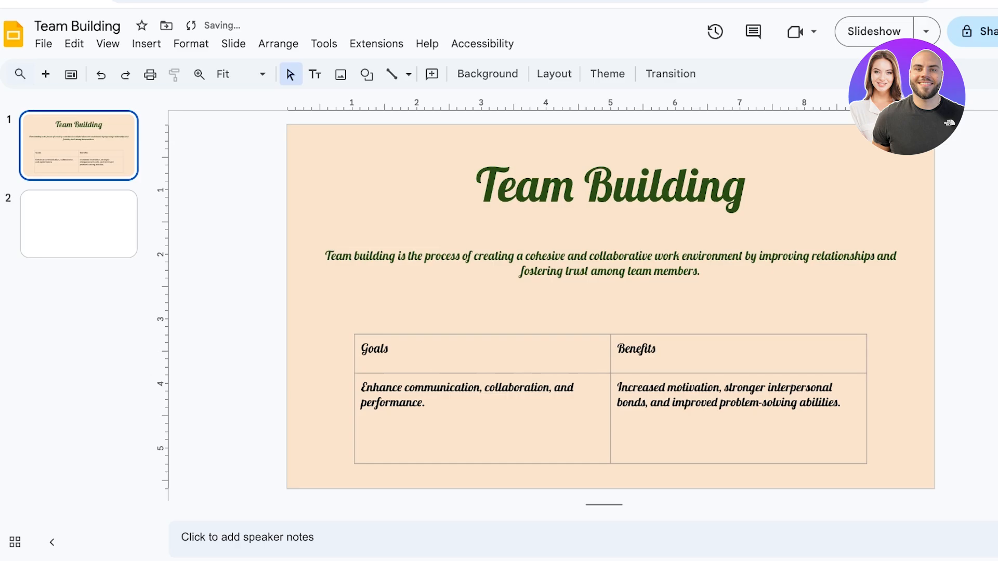
# Select the whole table and change its text colour to dark green.
pyautogui.click(626, 348)
pyautogui.press('Escape')
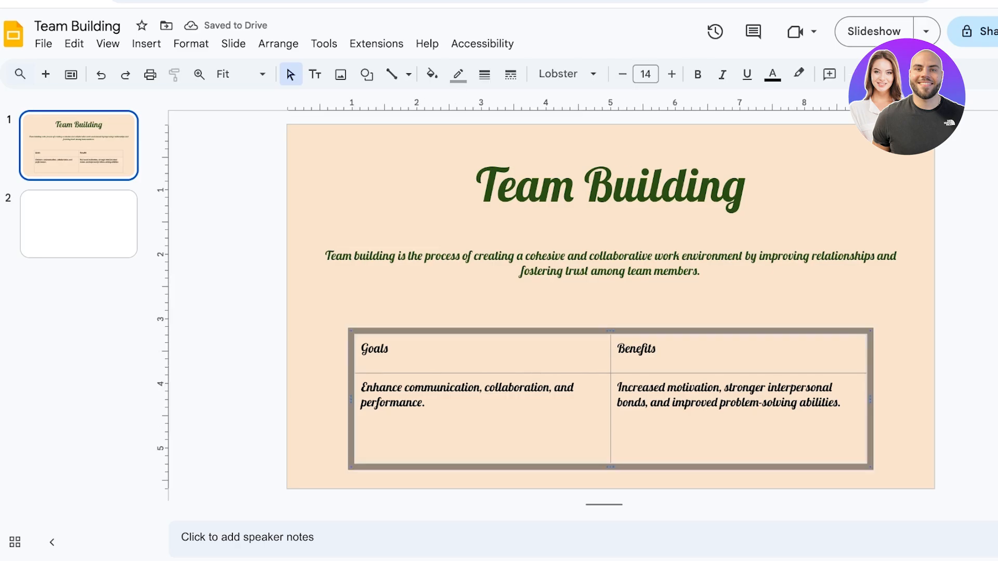
pyautogui.click(772, 74)
pyautogui.click(838, 318)
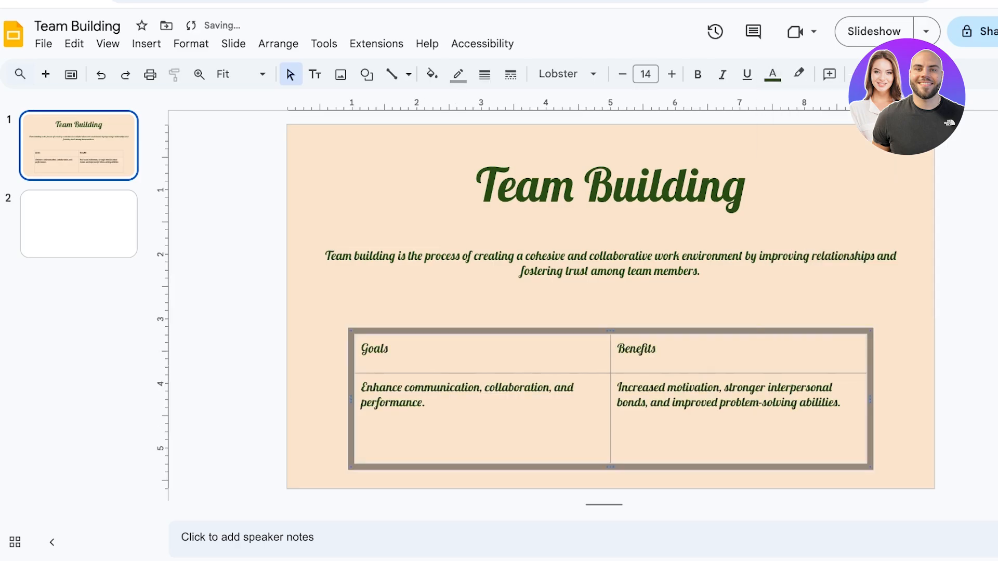
# Set the Goals header cell's border weight to 8px.
pyautogui.click(698, 186)
pyautogui.click(540, 307)
pyautogui.click(410, 349)
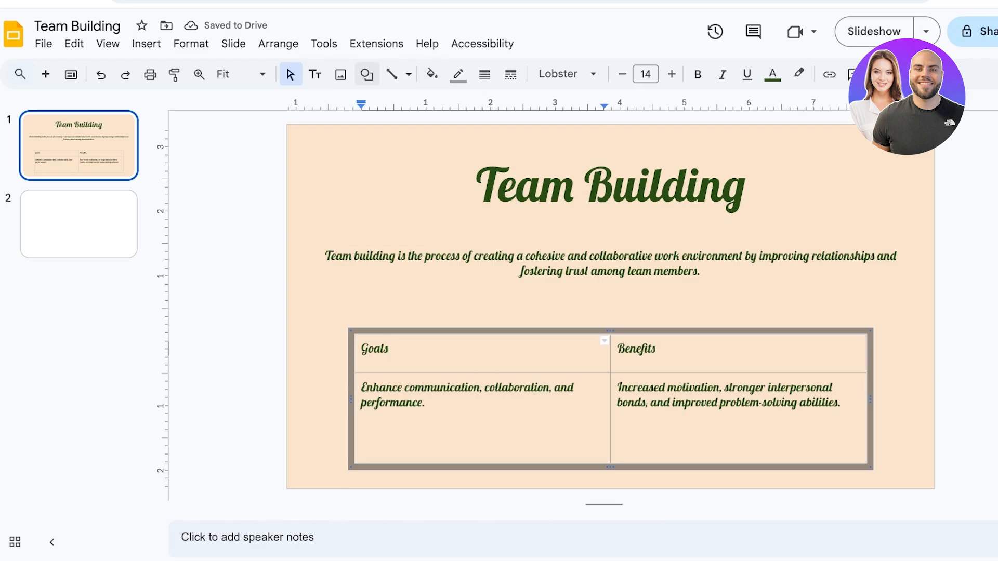
pyautogui.click(392, 74)
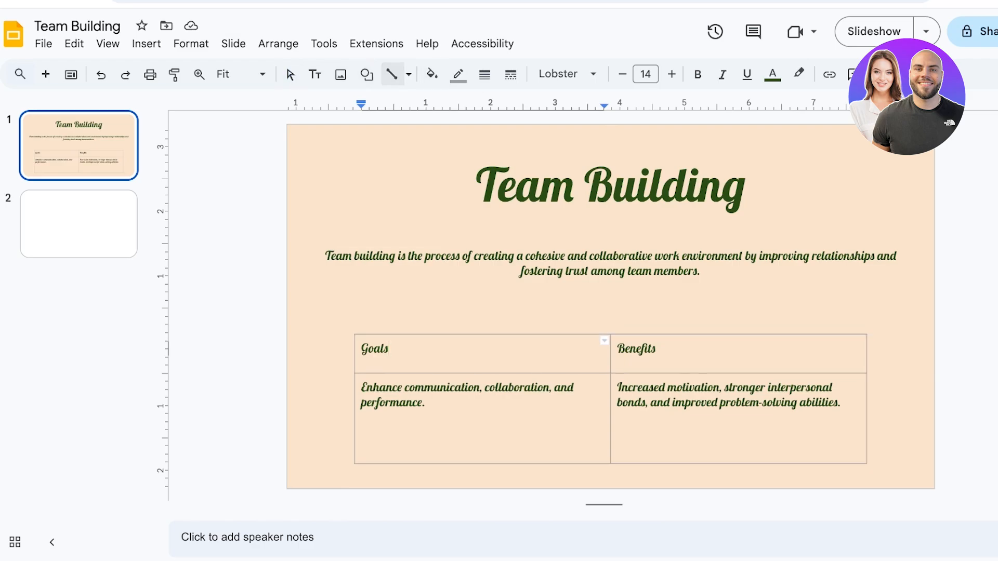
pyautogui.click(484, 74)
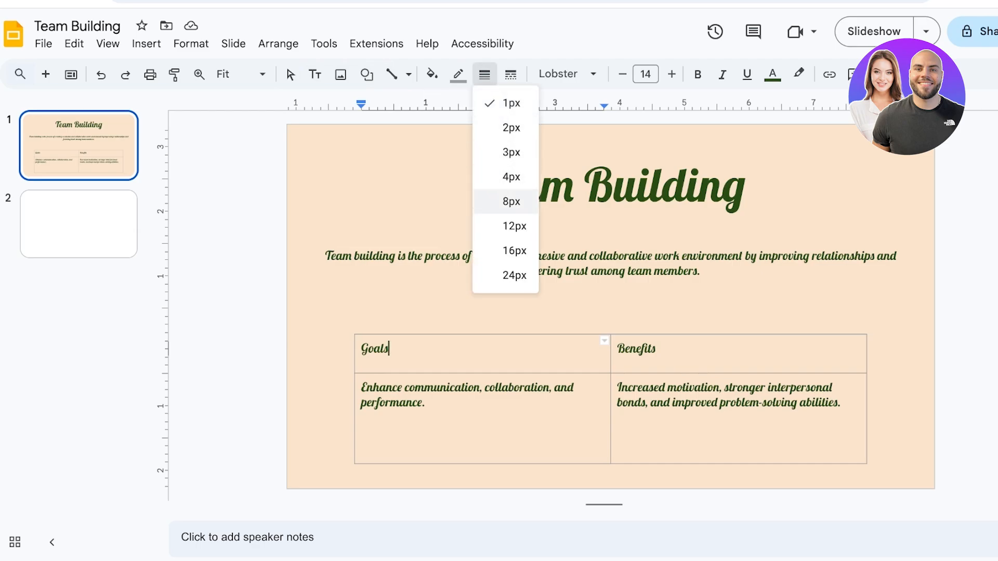
pyautogui.click(511, 201)
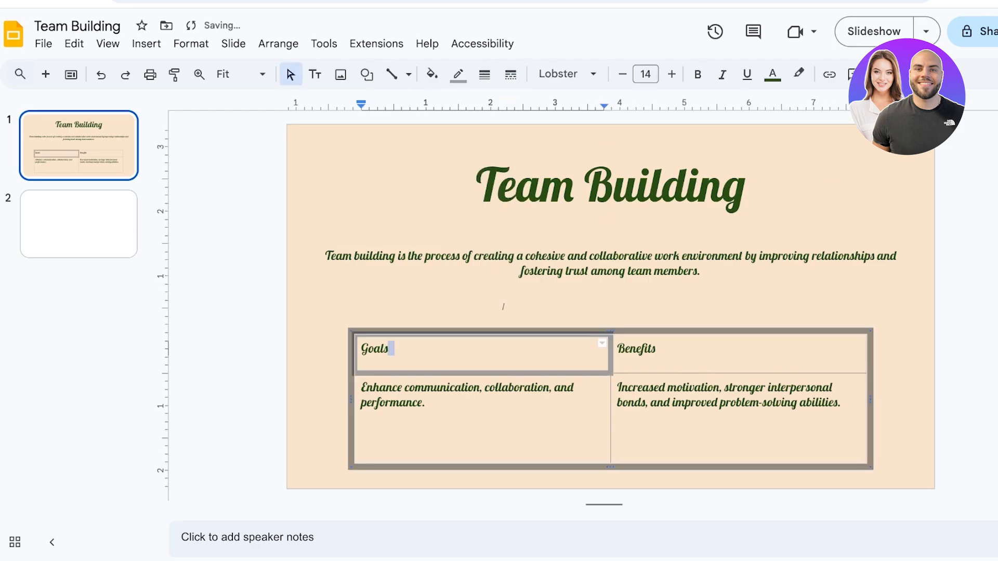
# Fill the table cells with black.
pyautogui.click(459, 74)
pyautogui.click(432, 74)
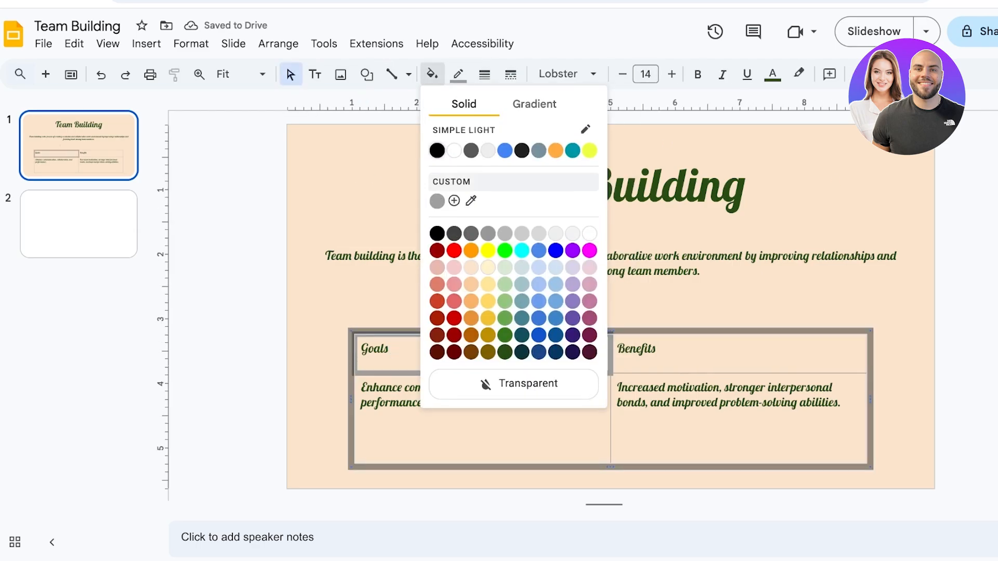
pyautogui.click(437, 234)
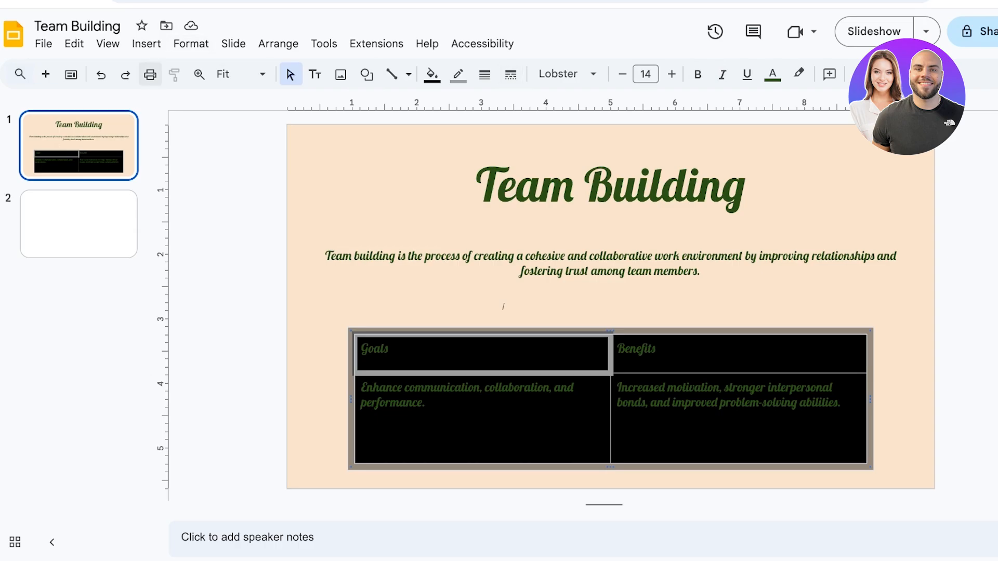
pyautogui.click(716, 32)
pyautogui.click(10, 34)
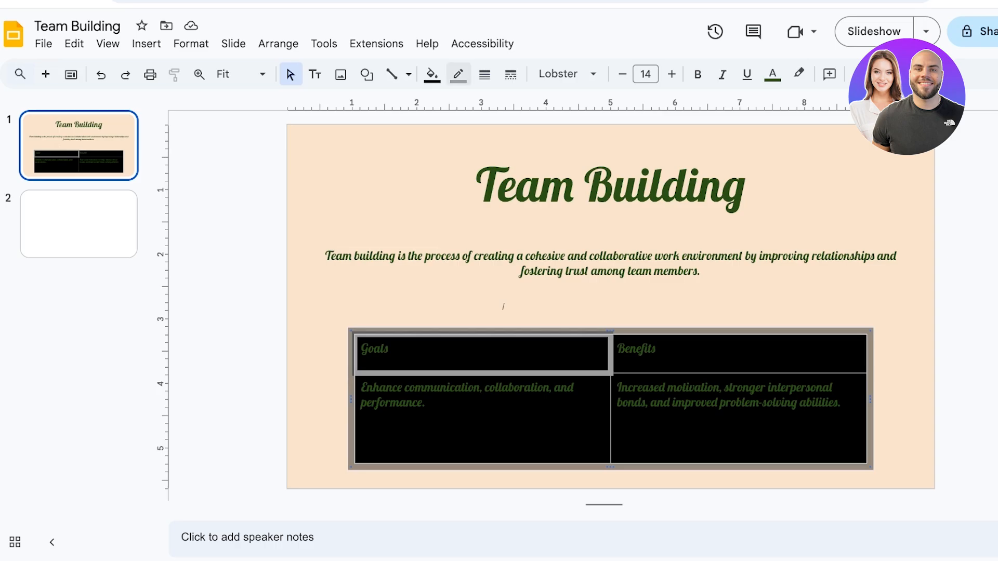
# Fill the table cells light orange and move the table up closer to the paragraph.
pyautogui.click(432, 74)
pyautogui.click(470, 151)
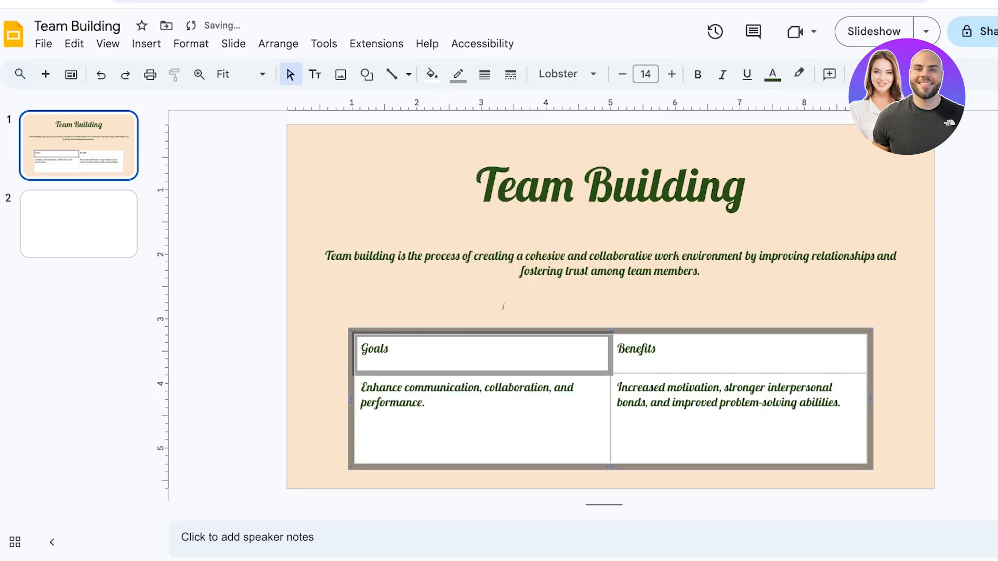
pyautogui.click(432, 74)
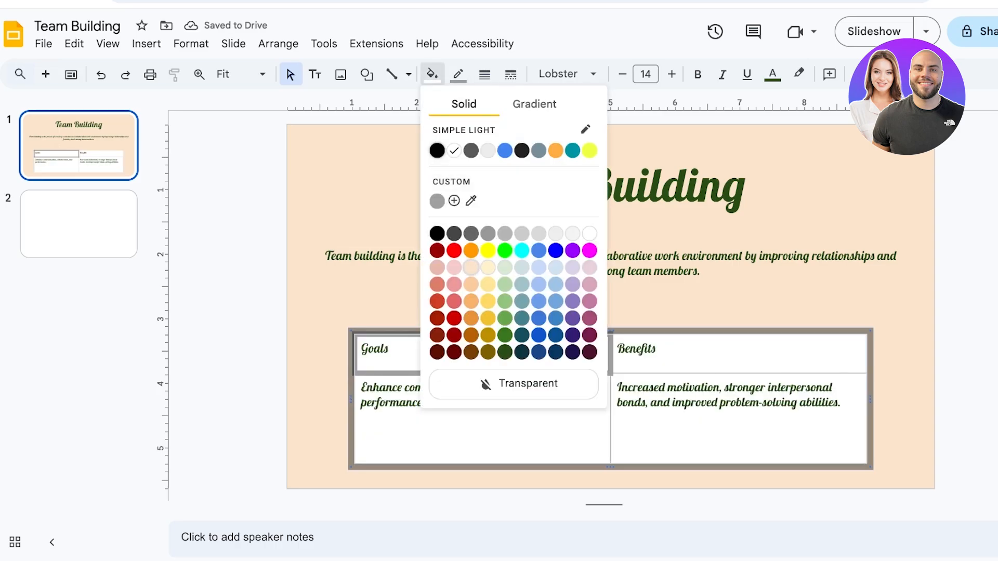
pyautogui.click(471, 284)
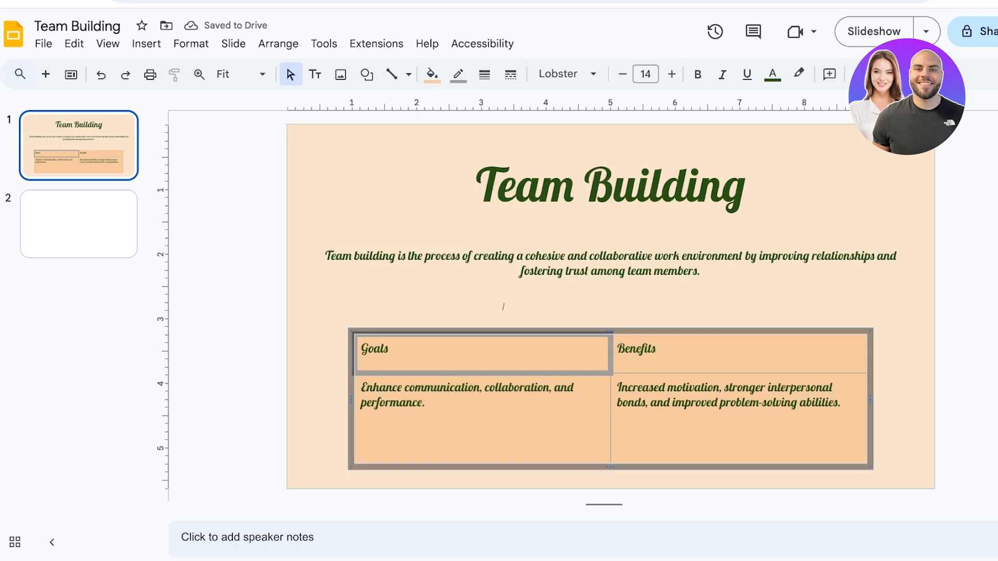
pyautogui.moveTo(470, 331); pyautogui.dragTo(470, 305)
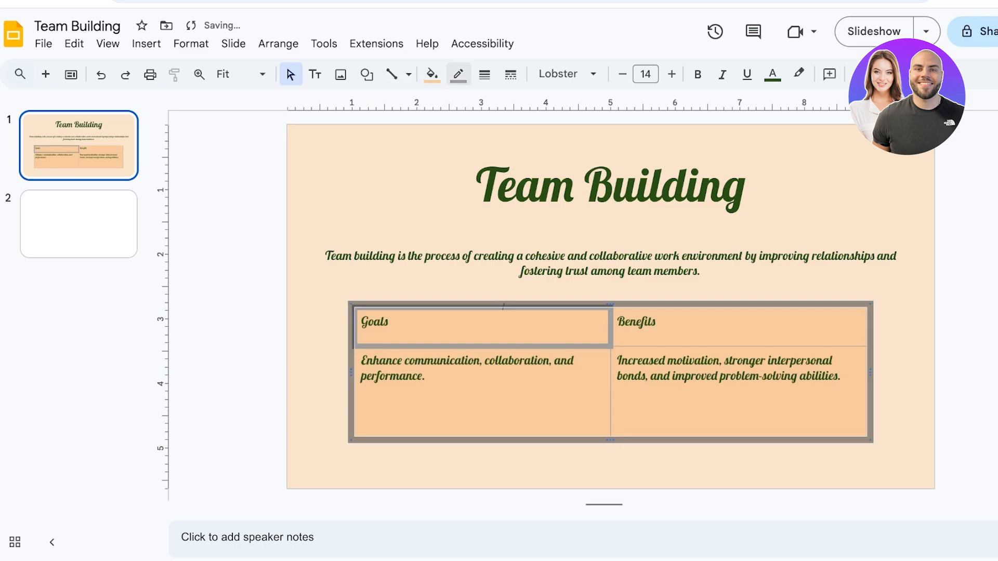